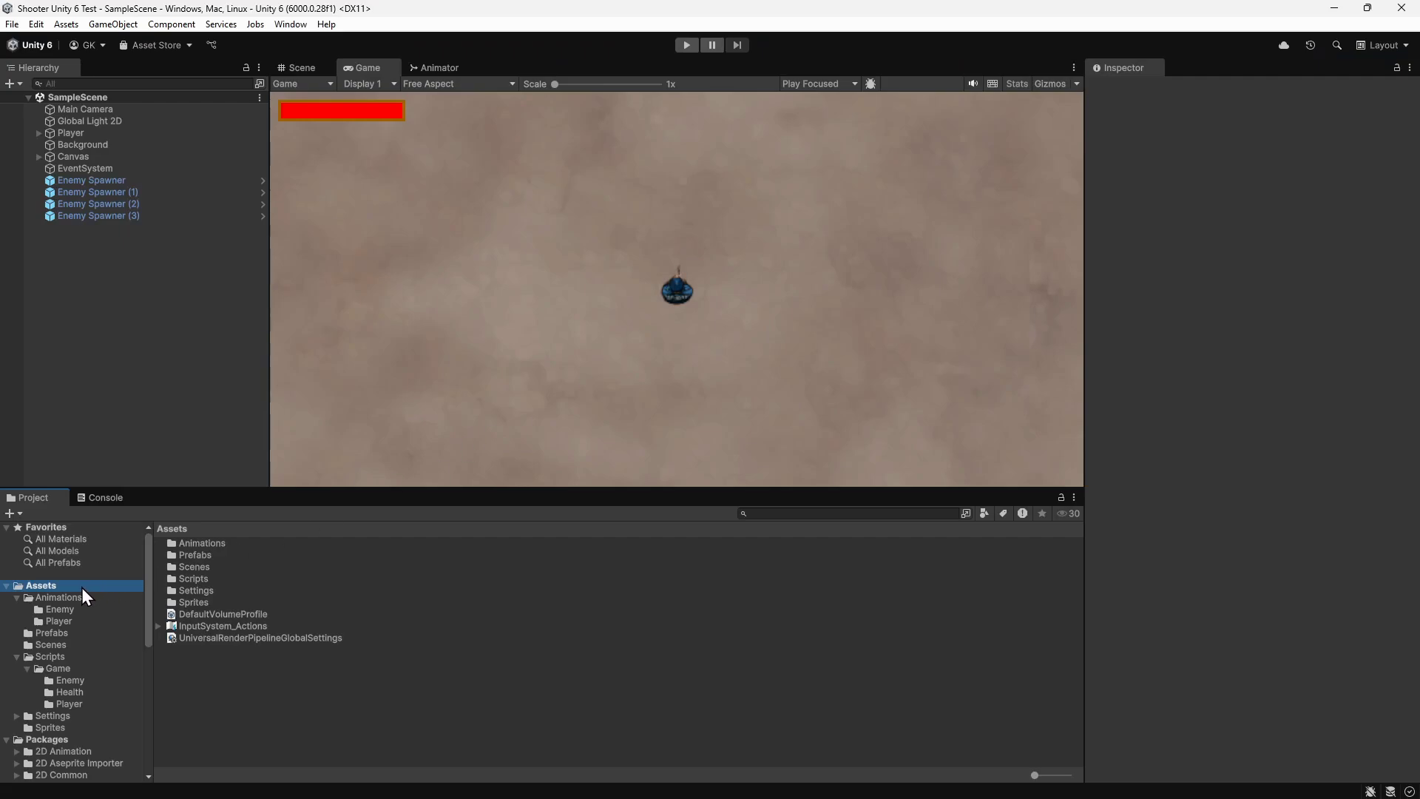
# Open the InputSystem_Actions asset in the Input Actions Editor and expand the Fire action's five bindings
pyautogui.click(225, 628)
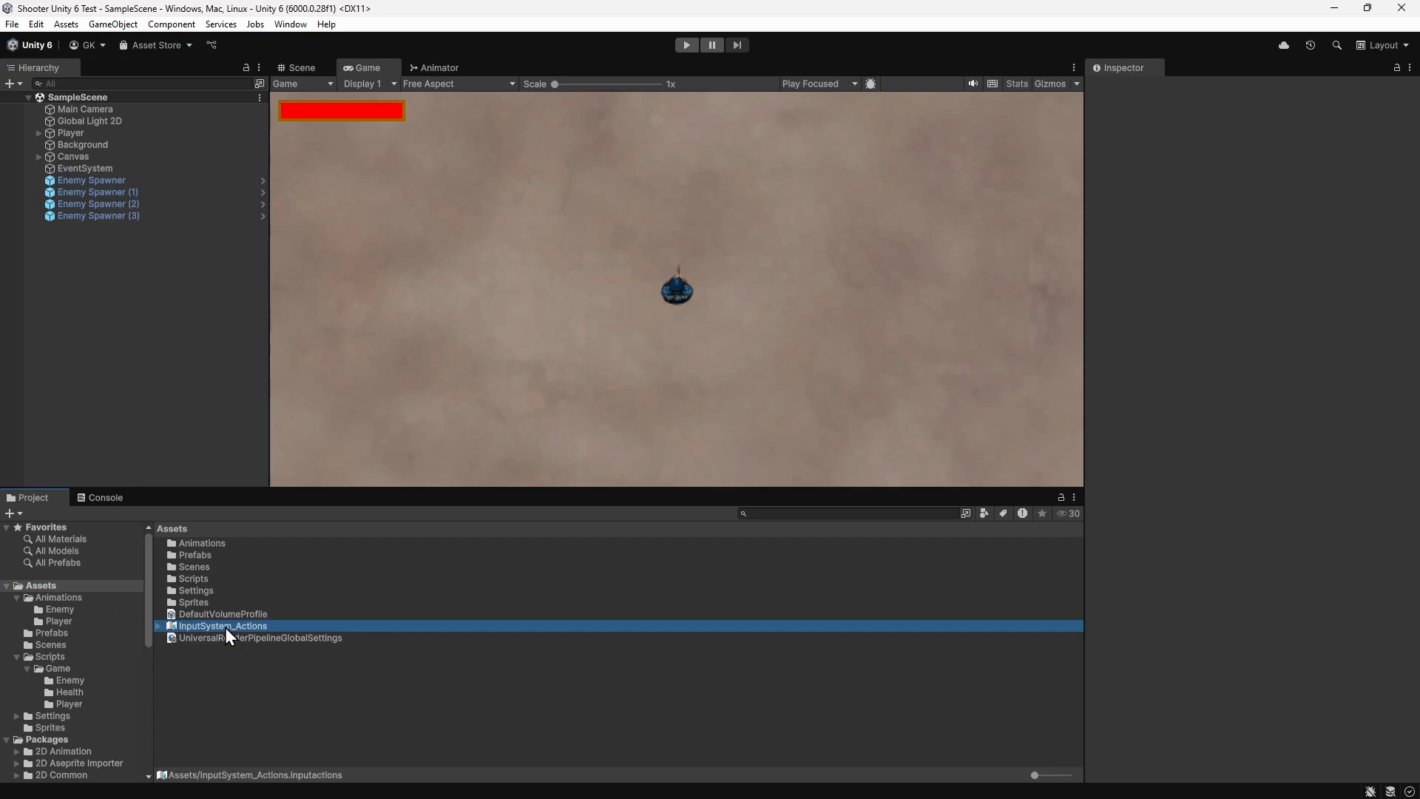
pyautogui.doubleClick(225, 627)
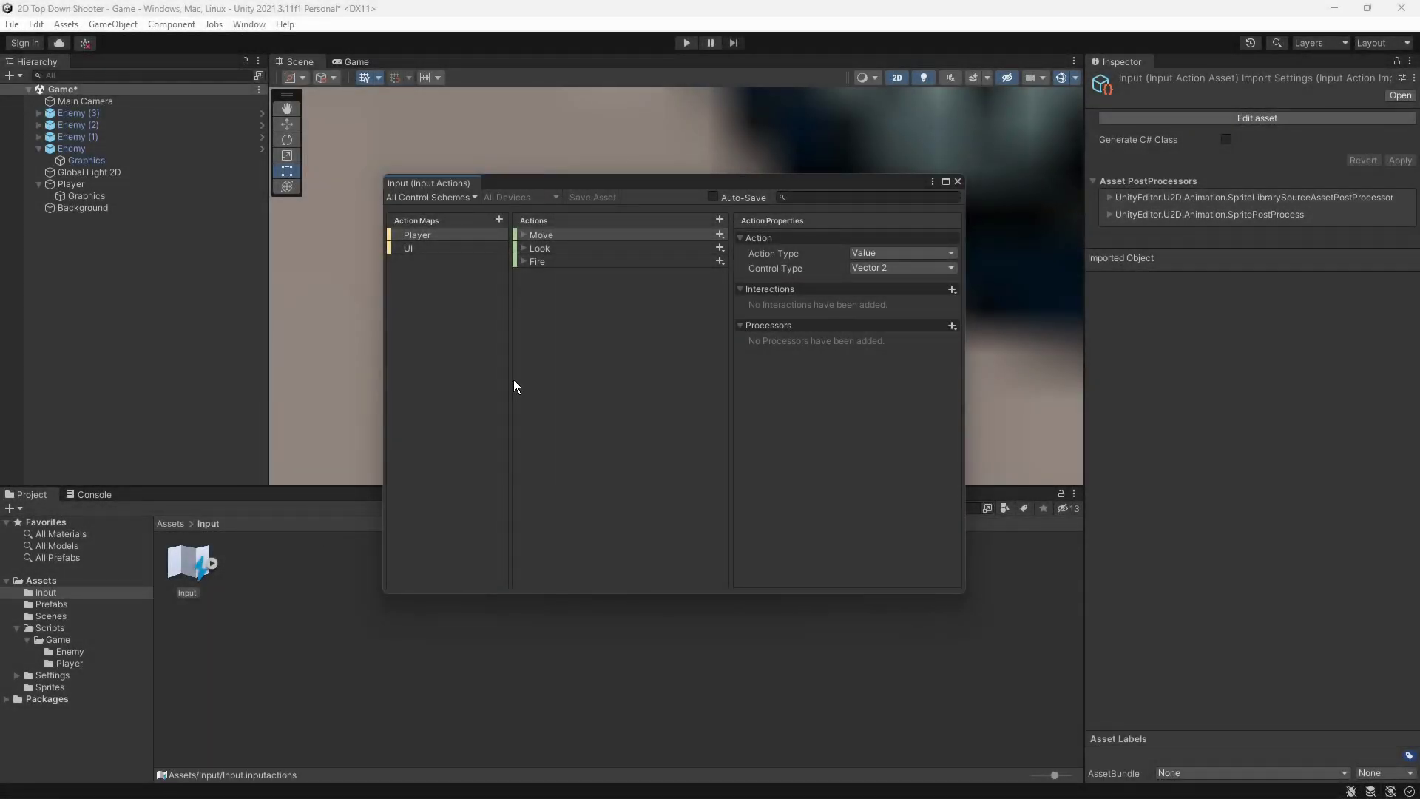
pyautogui.click(545, 265)
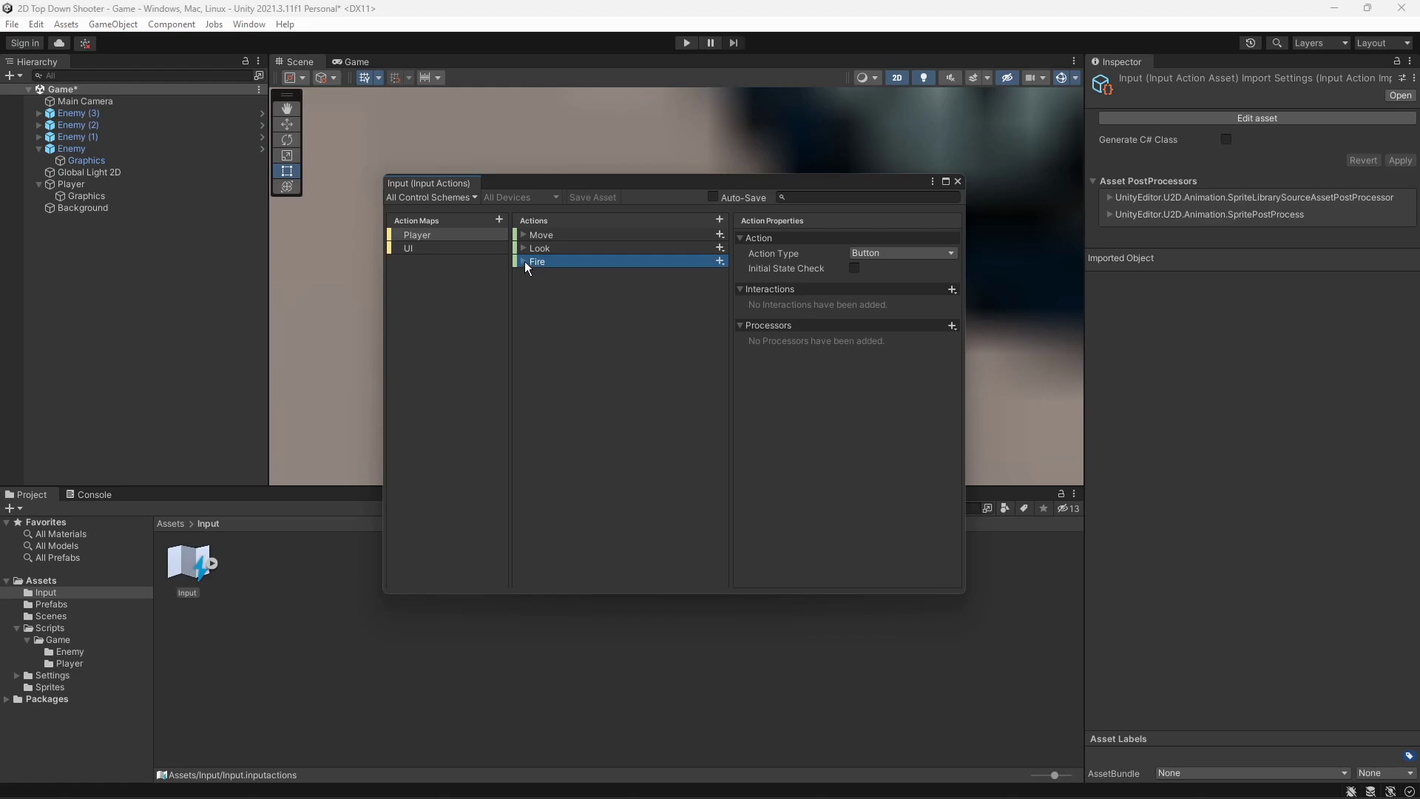
pyautogui.click(523, 262)
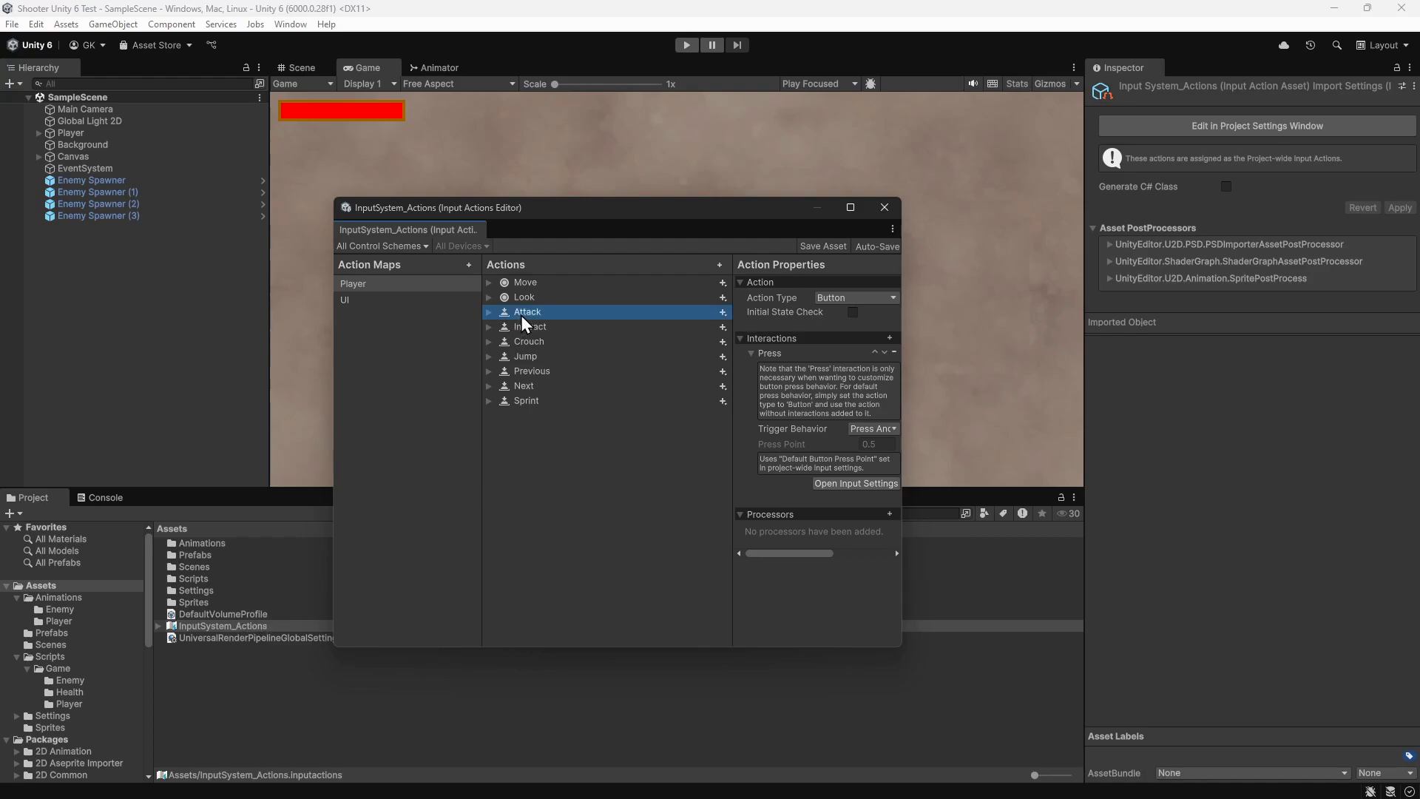
# Rename the Player map's Attack action to 'Fire' and save the InputSystem_Actions asset
pyautogui.rightClick(549, 317)
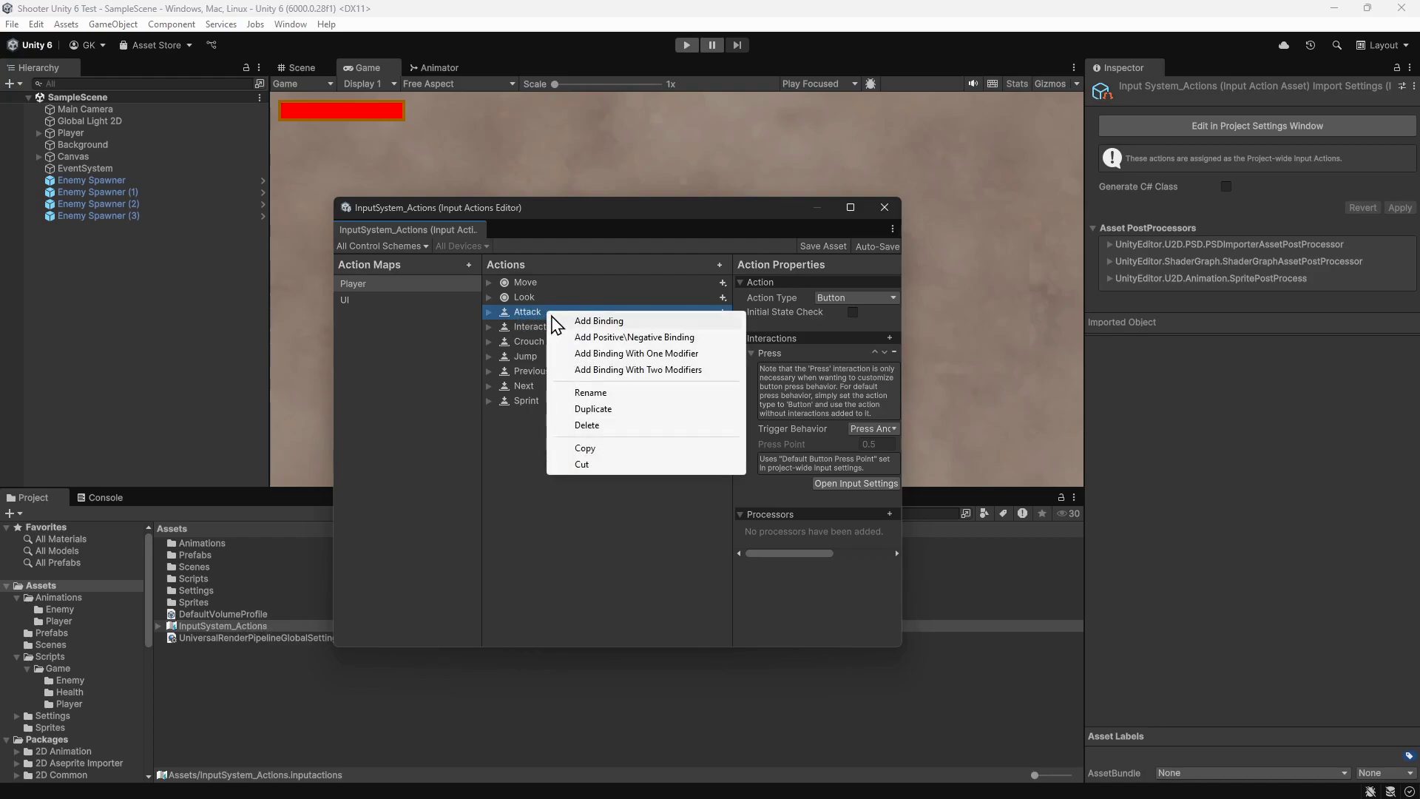
pyautogui.click(588, 395)
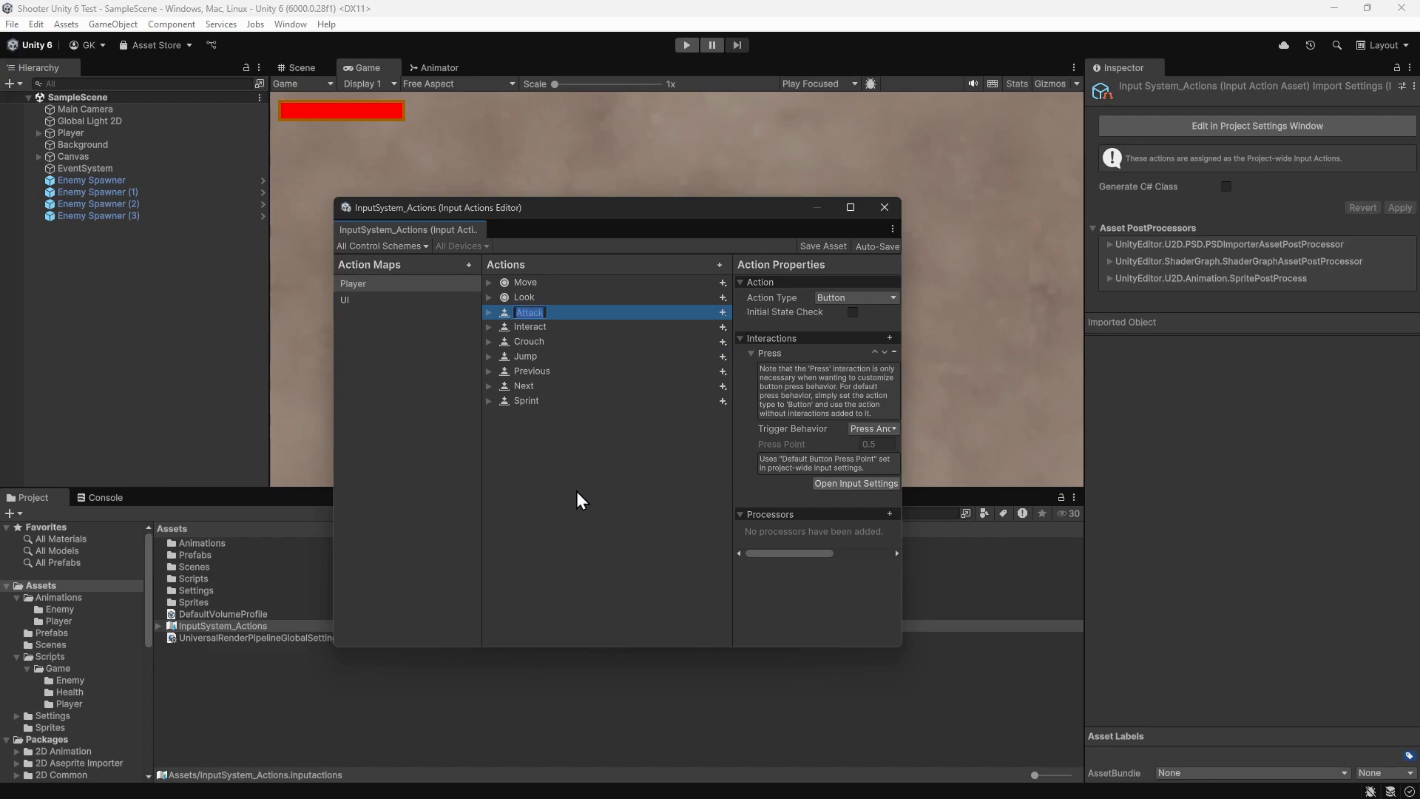
pyautogui.write('Fire')
pyautogui.press('Return')
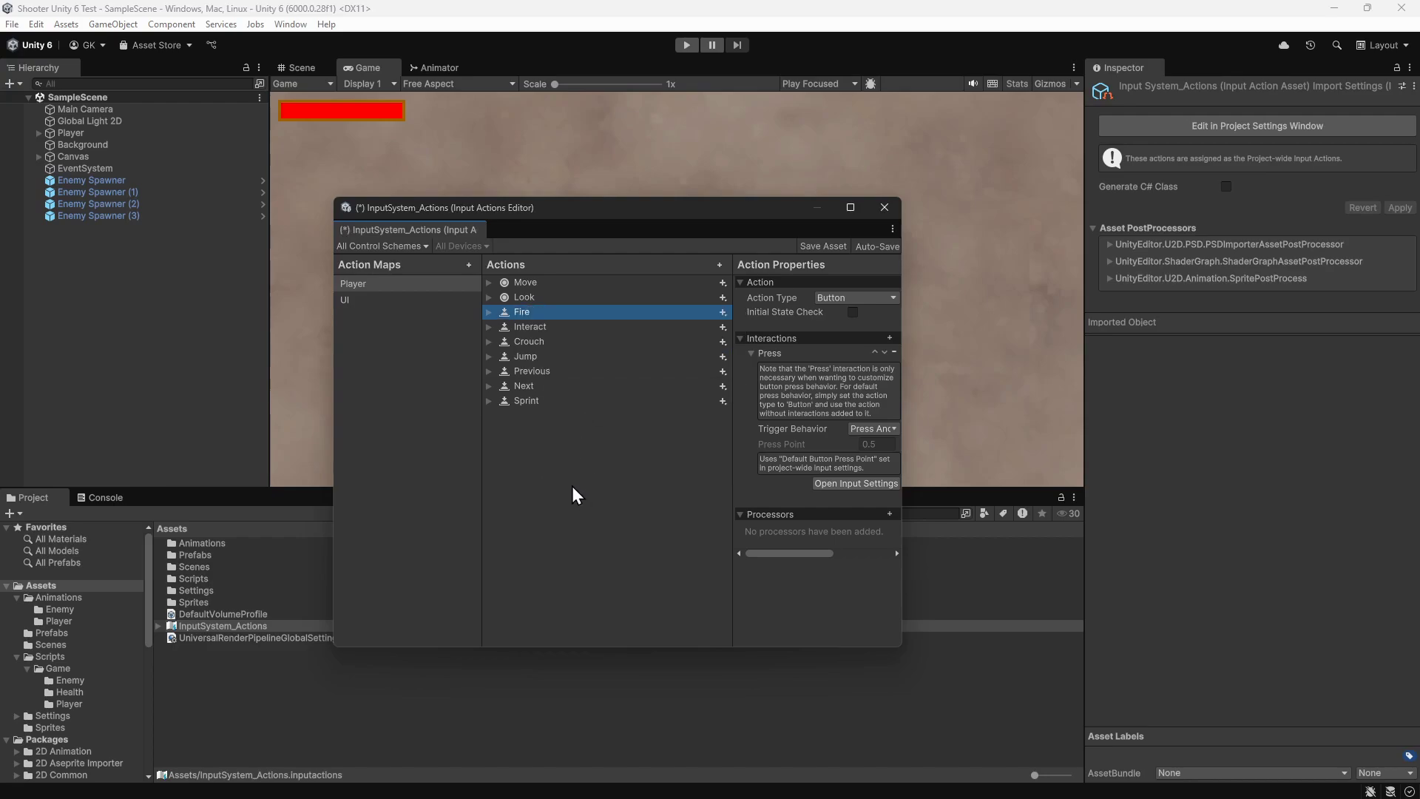
pyautogui.click(810, 249)
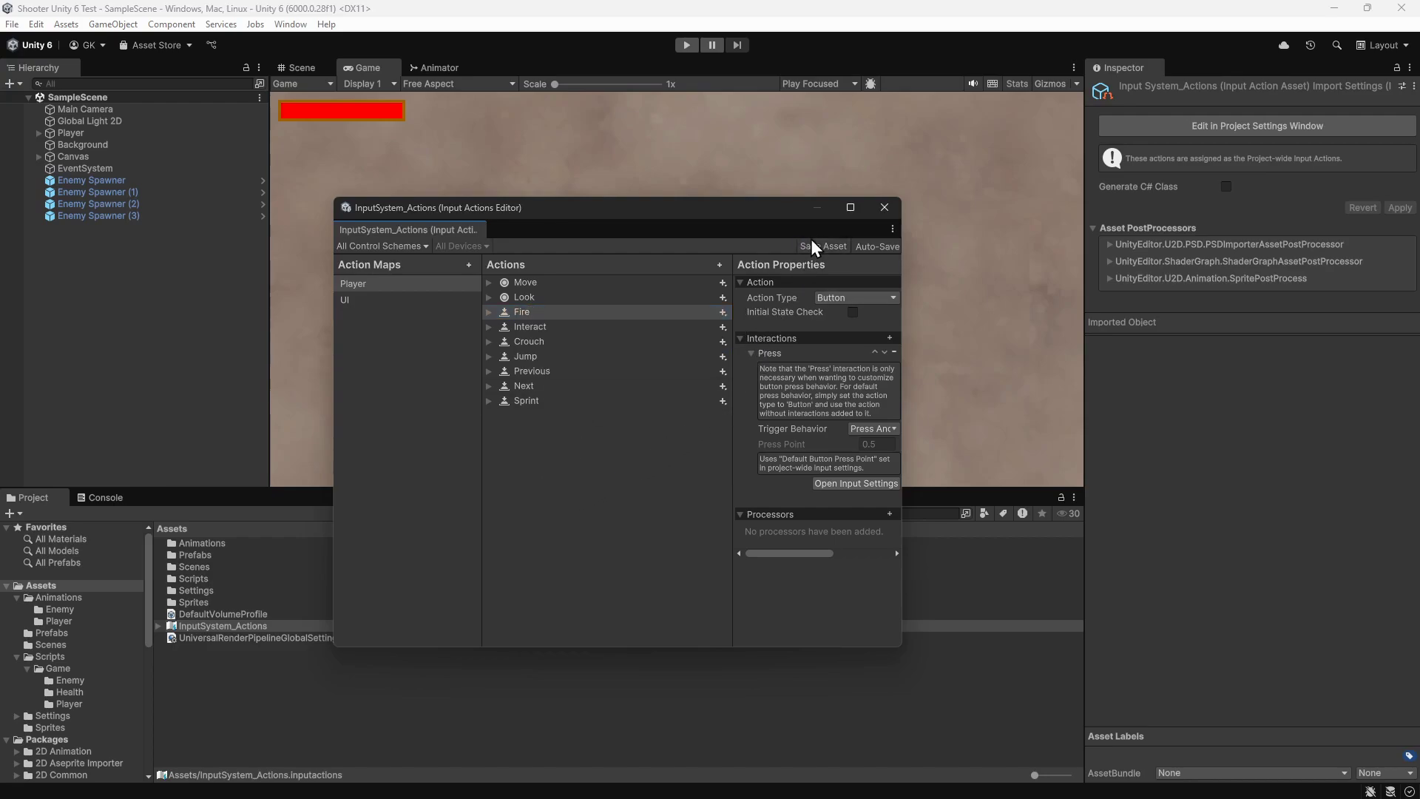
# Close the Input Actions Editor window
pyautogui.click(885, 210)
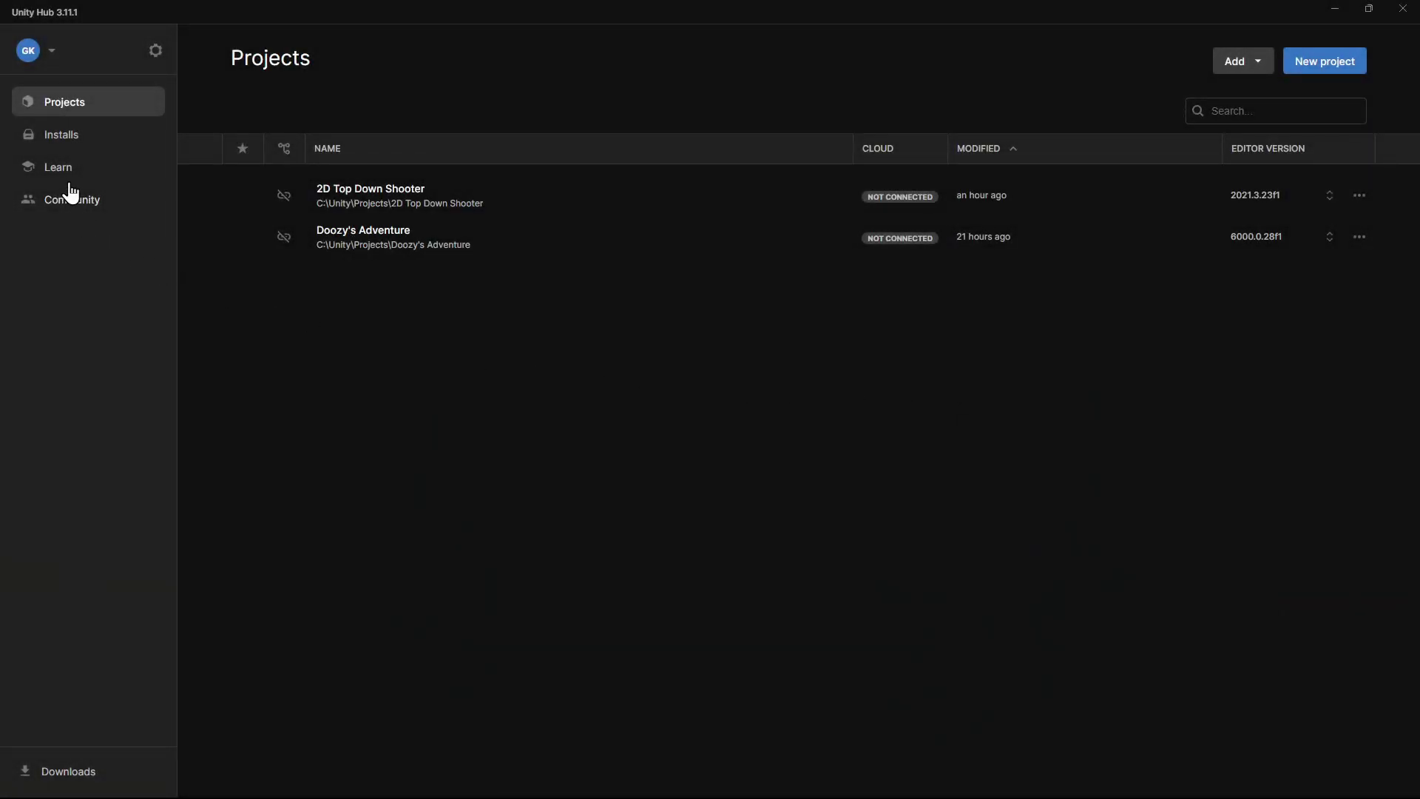
# Install the recommended Unity 6 editor 6000.0.38f1 with Linux Build Support (Mono) from Installs
pyautogui.click(61, 148)
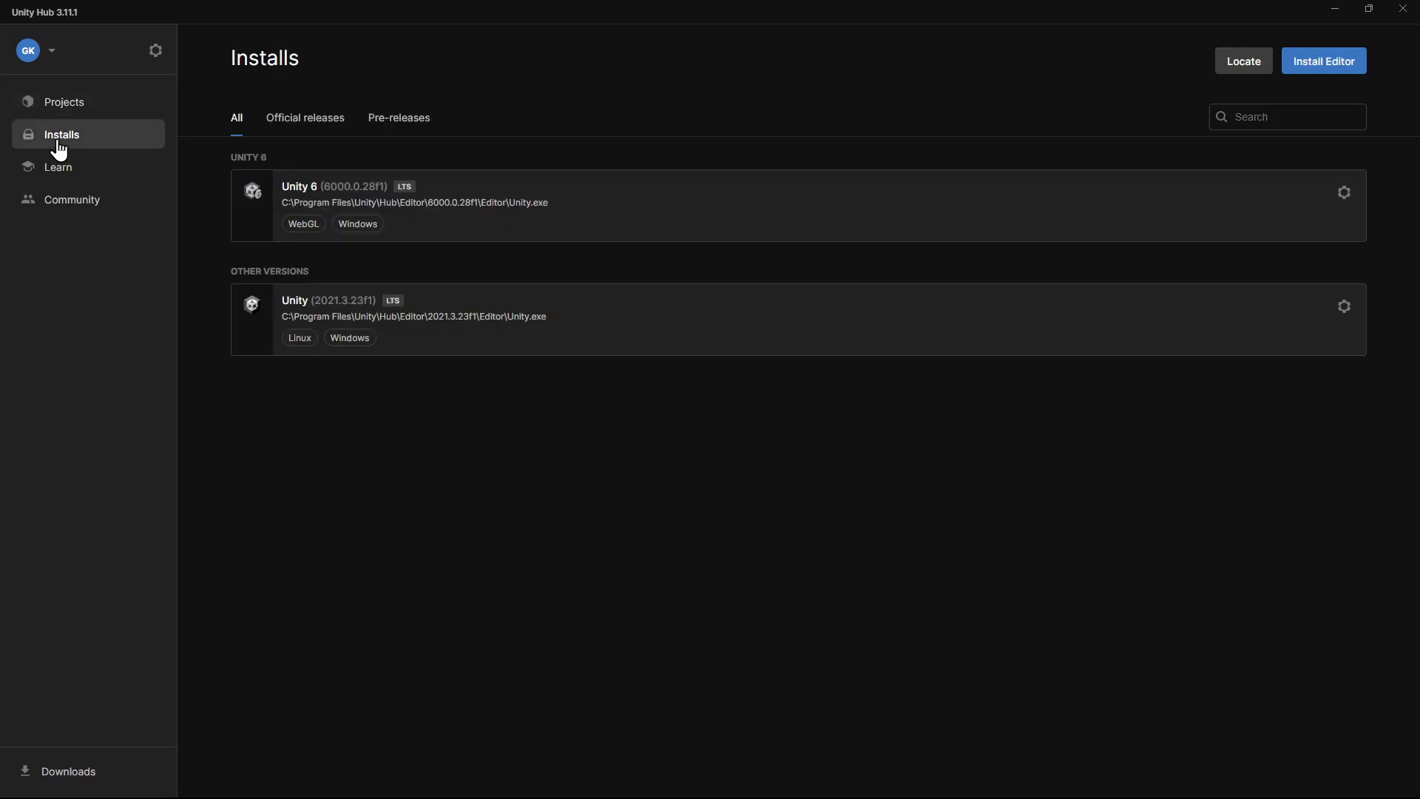
pyautogui.click(1309, 67)
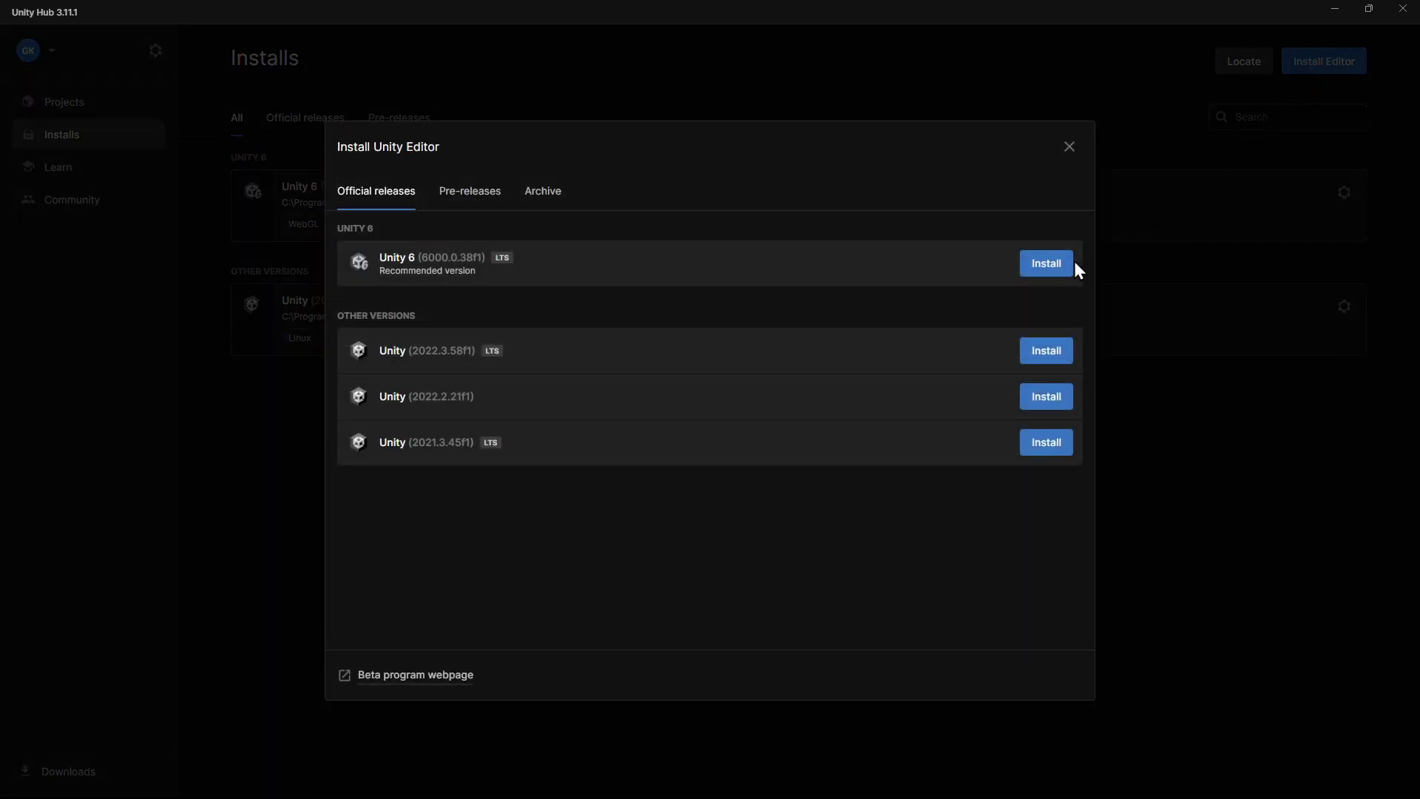
pyautogui.click(1055, 268)
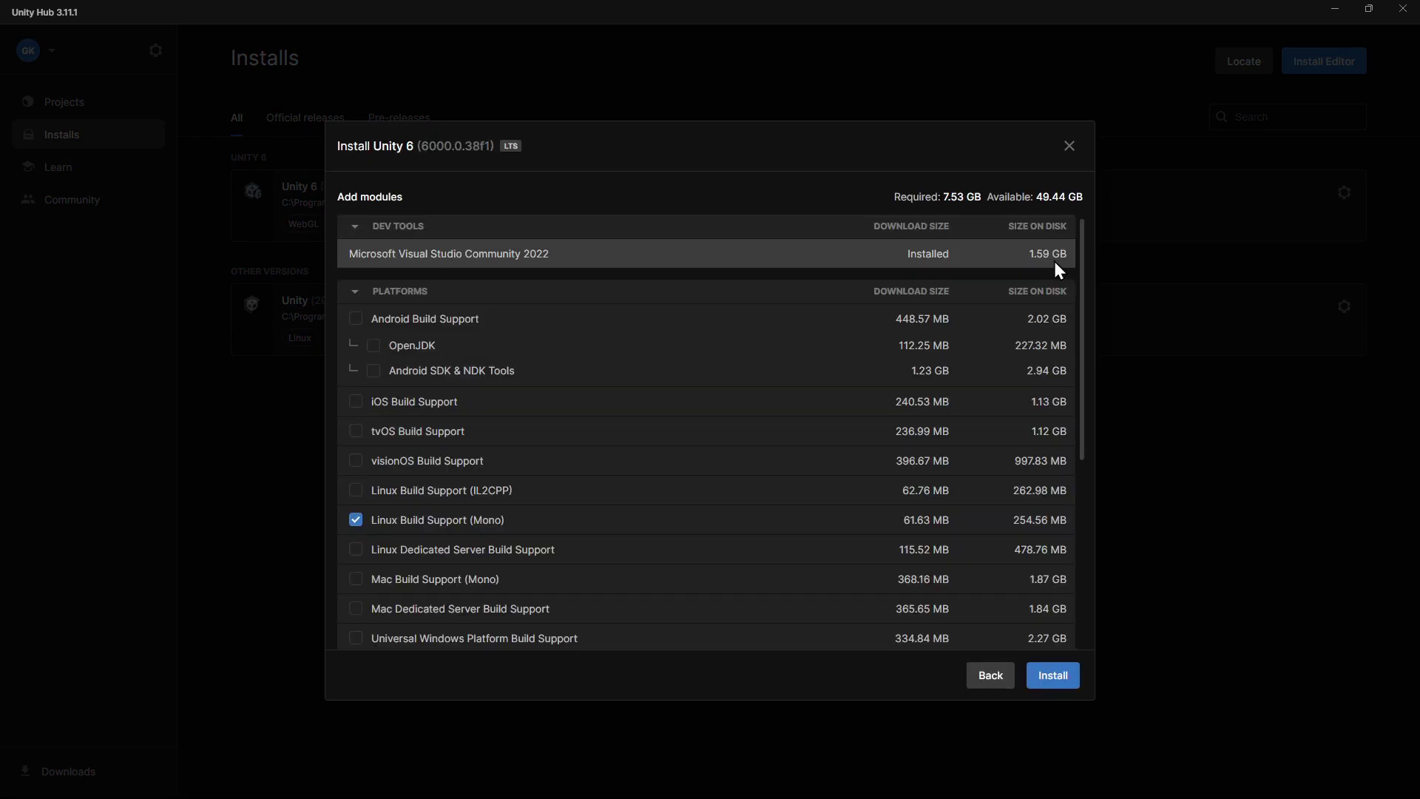
pyautogui.click(1054, 676)
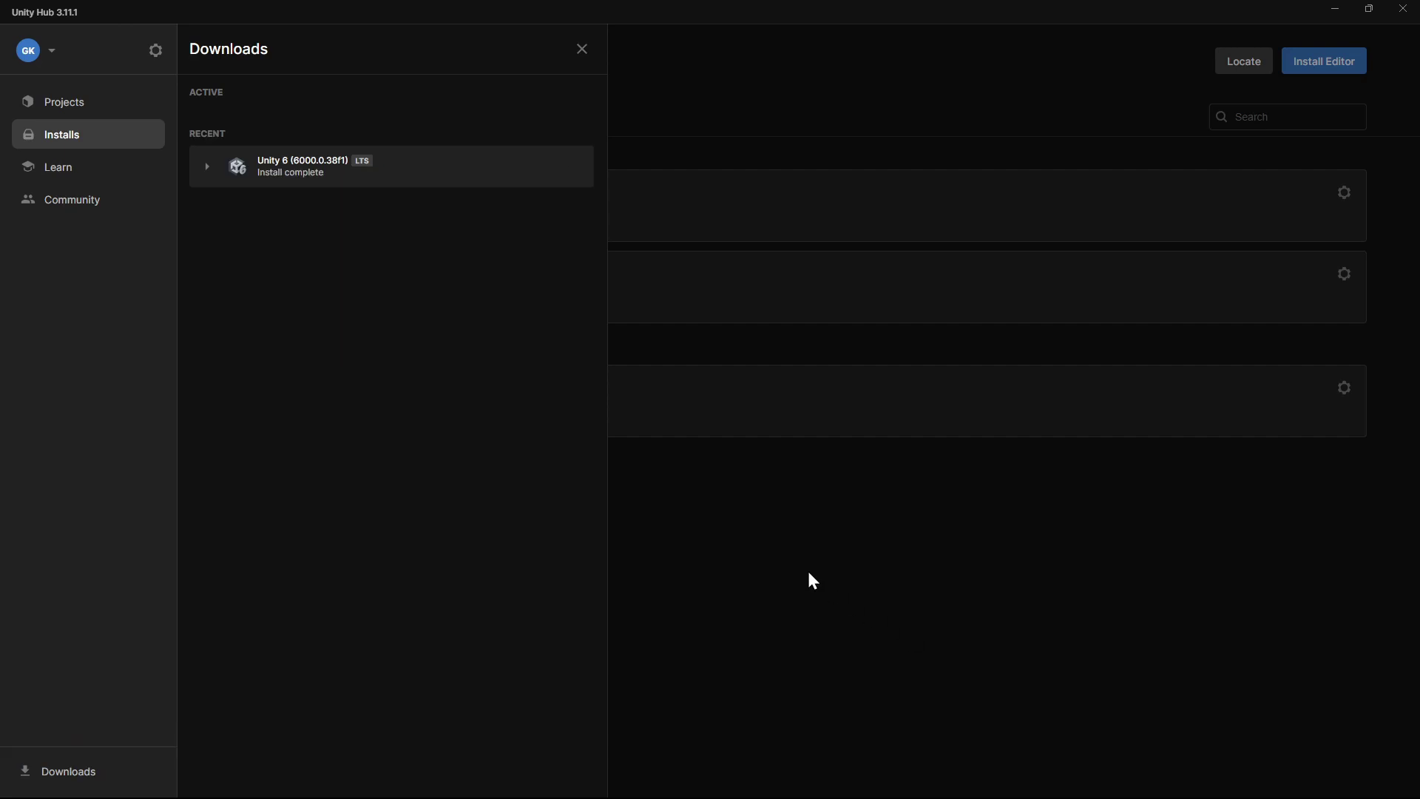
pyautogui.click(127, 108)
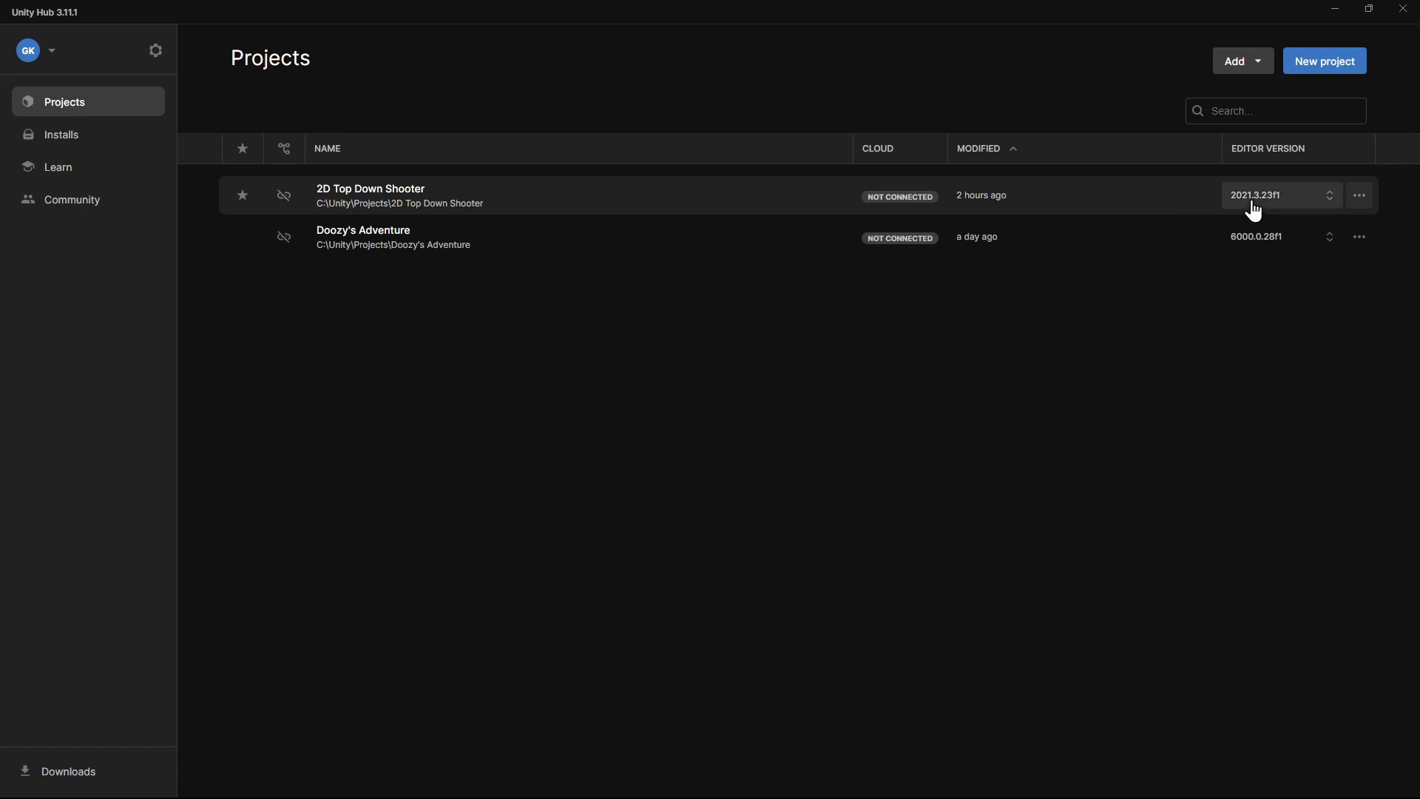
# Set 2D Top Down Shooter's editor version to 6000.0.38f1 and open it, confirming the version change
pyautogui.click(1329, 197)
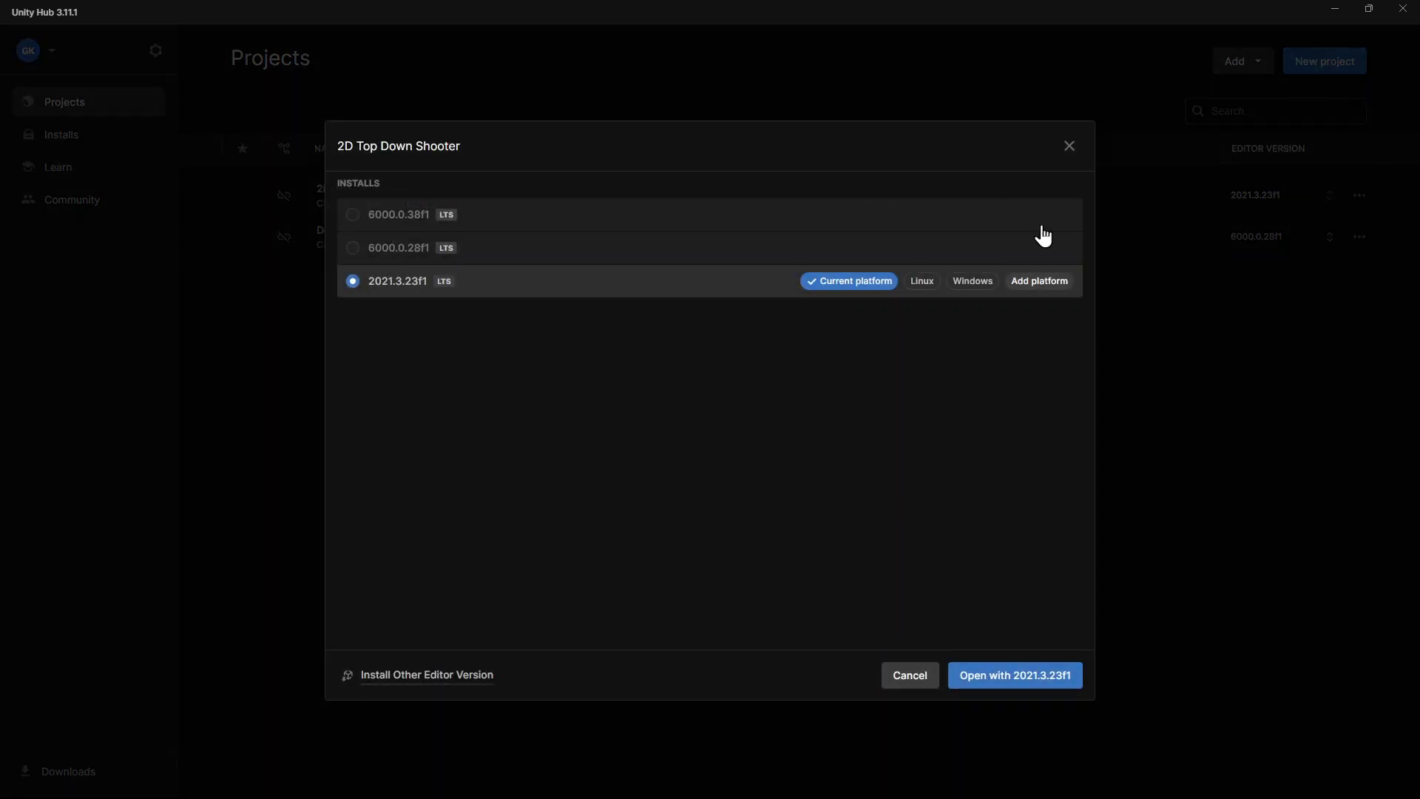
pyautogui.click(354, 218)
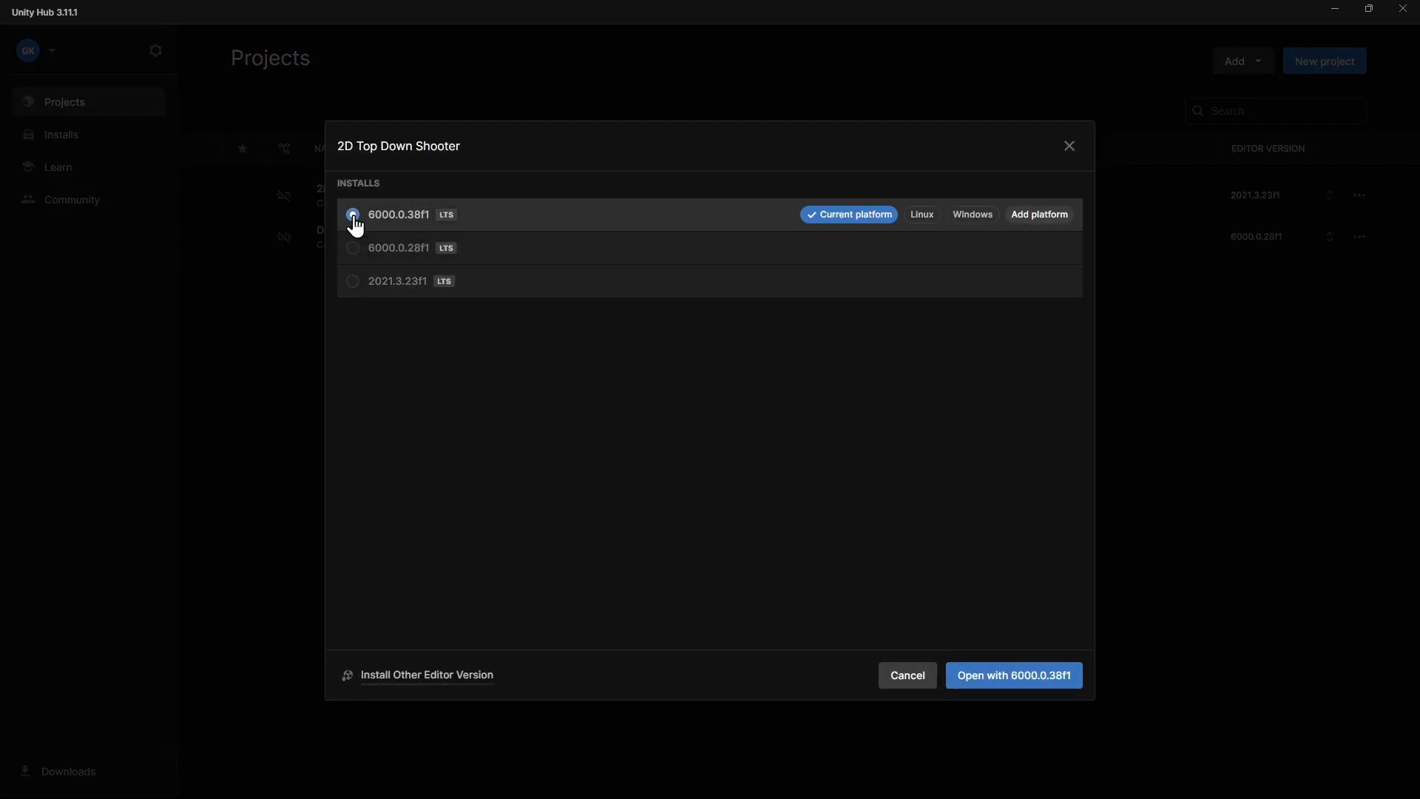
pyautogui.click(1006, 679)
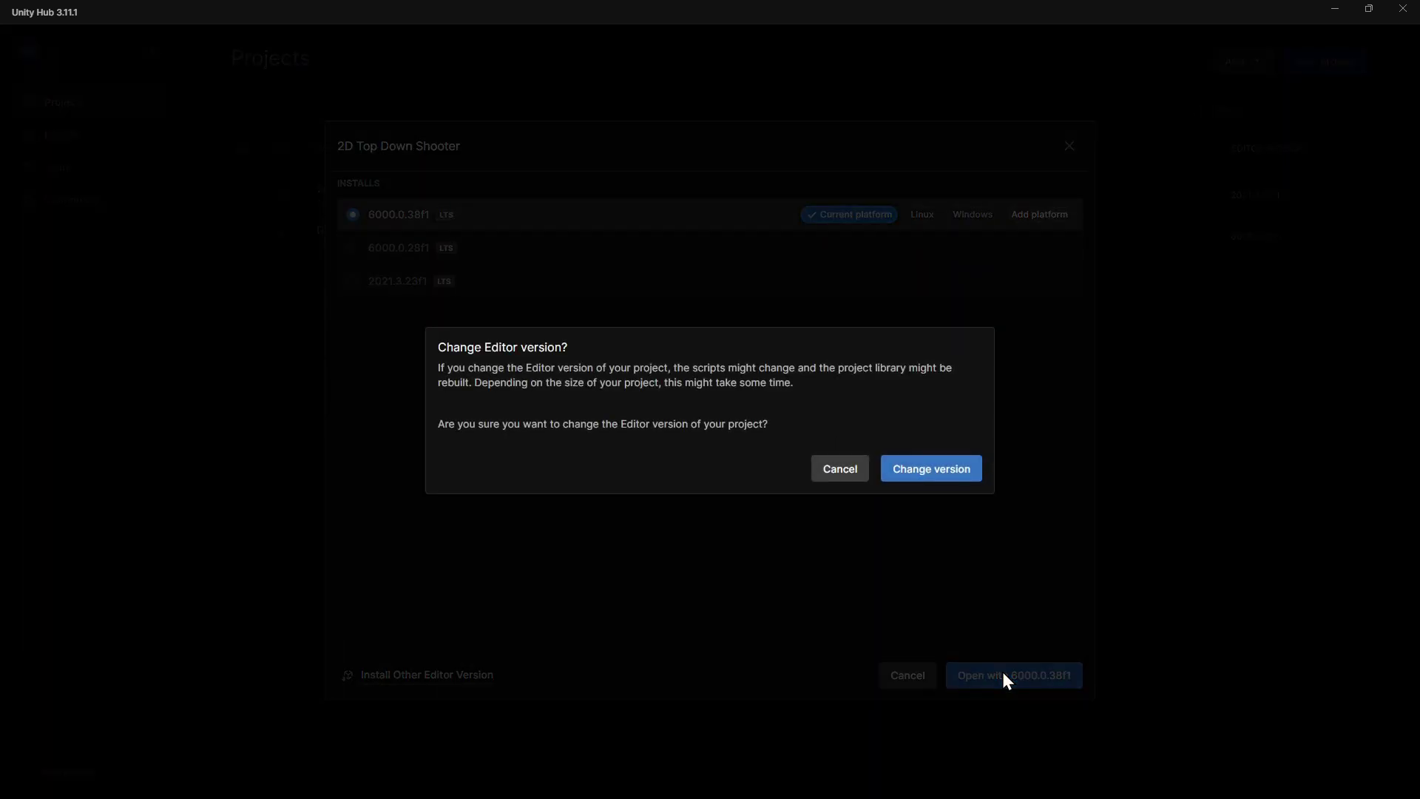
pyautogui.click(929, 478)
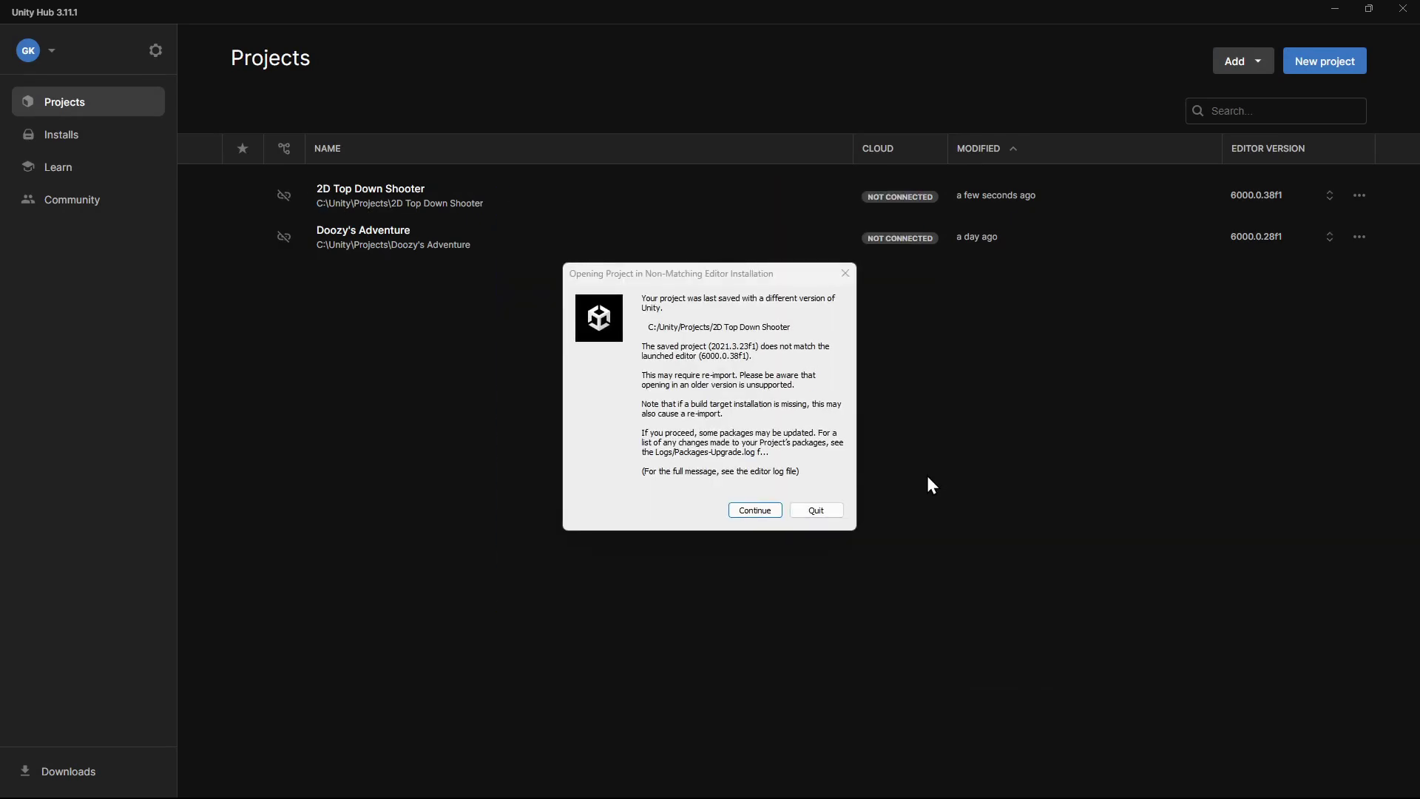
# Continue past the editor mismatch warning and allow API updates for all affected scripts
pyautogui.click(772, 511)
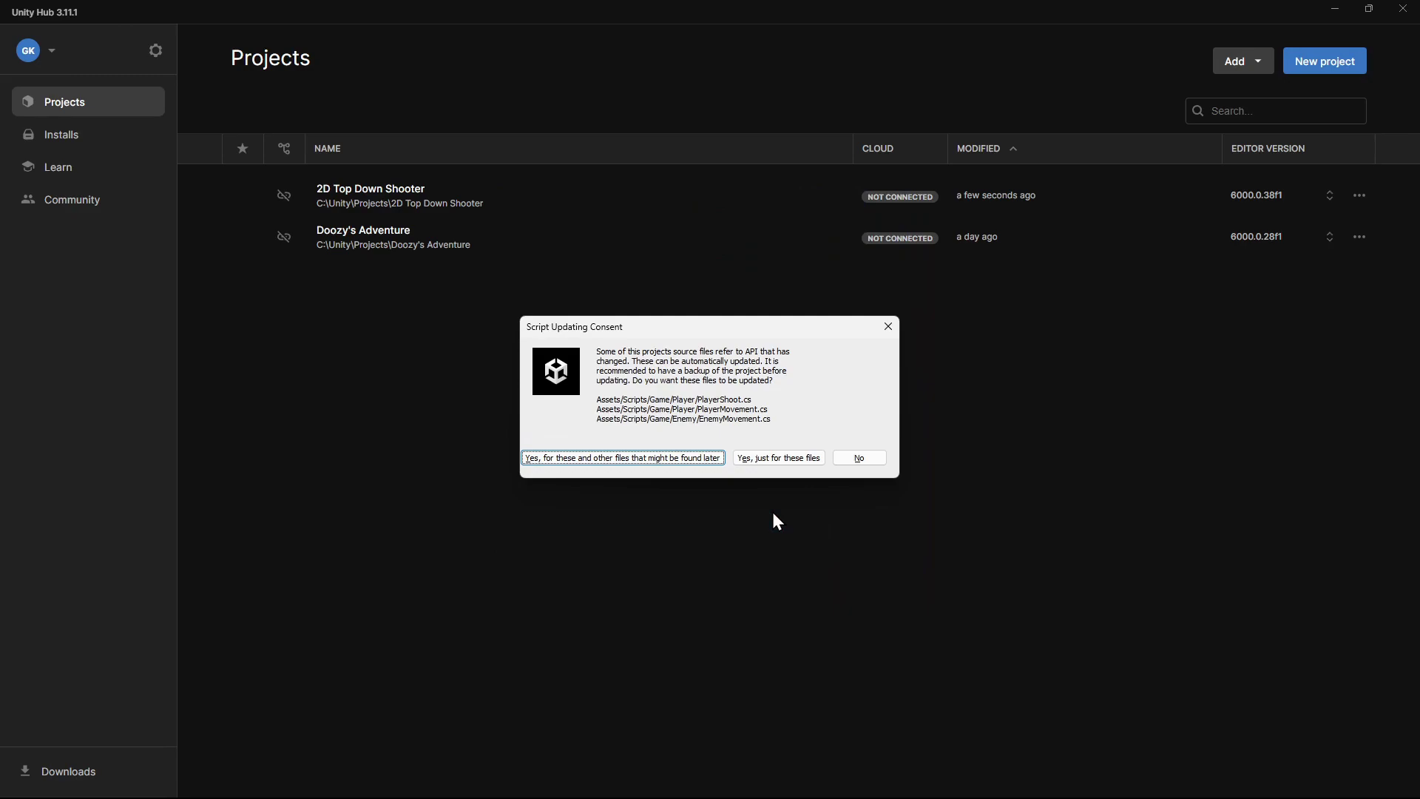
pyautogui.click(676, 462)
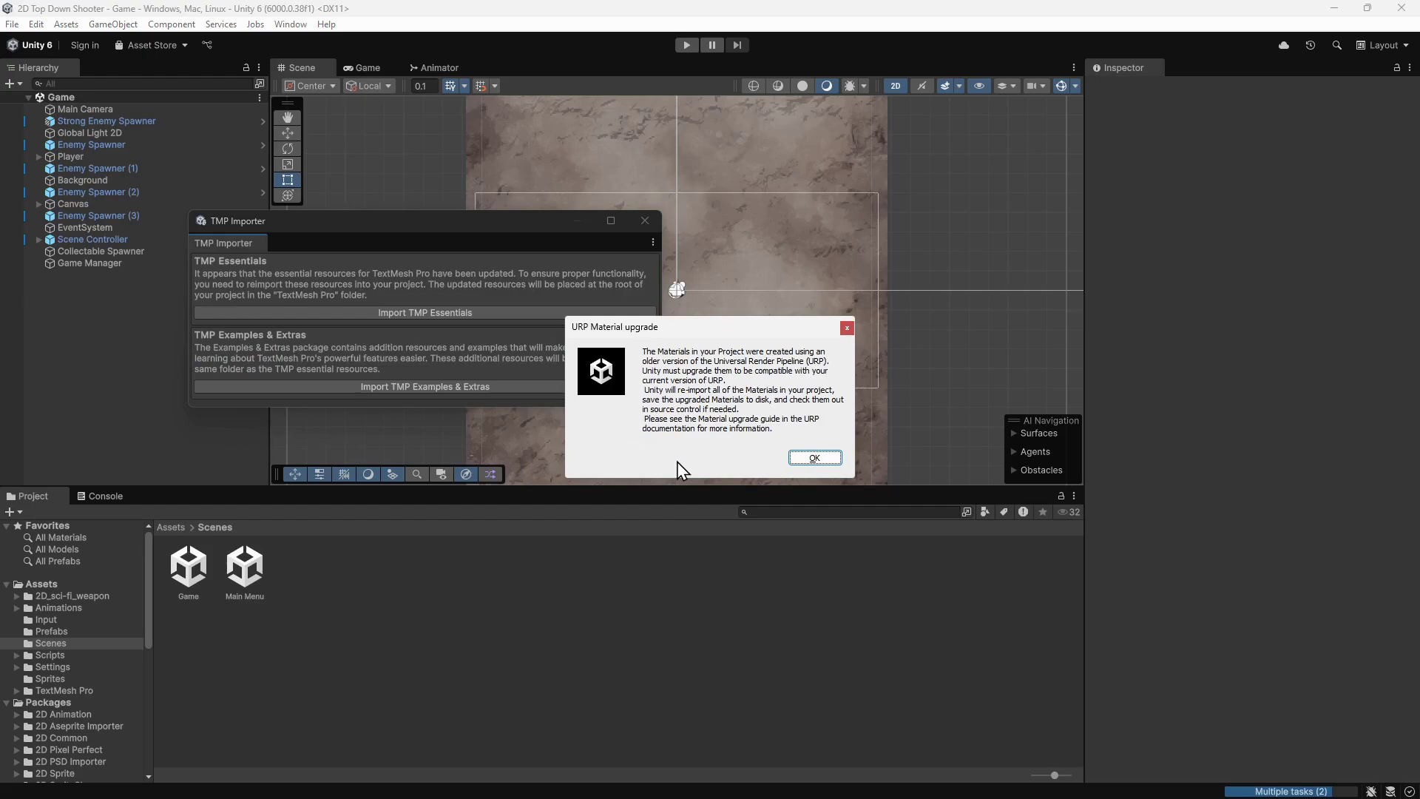
# Accept the URP Material upgrade with OK
pyautogui.click(799, 461)
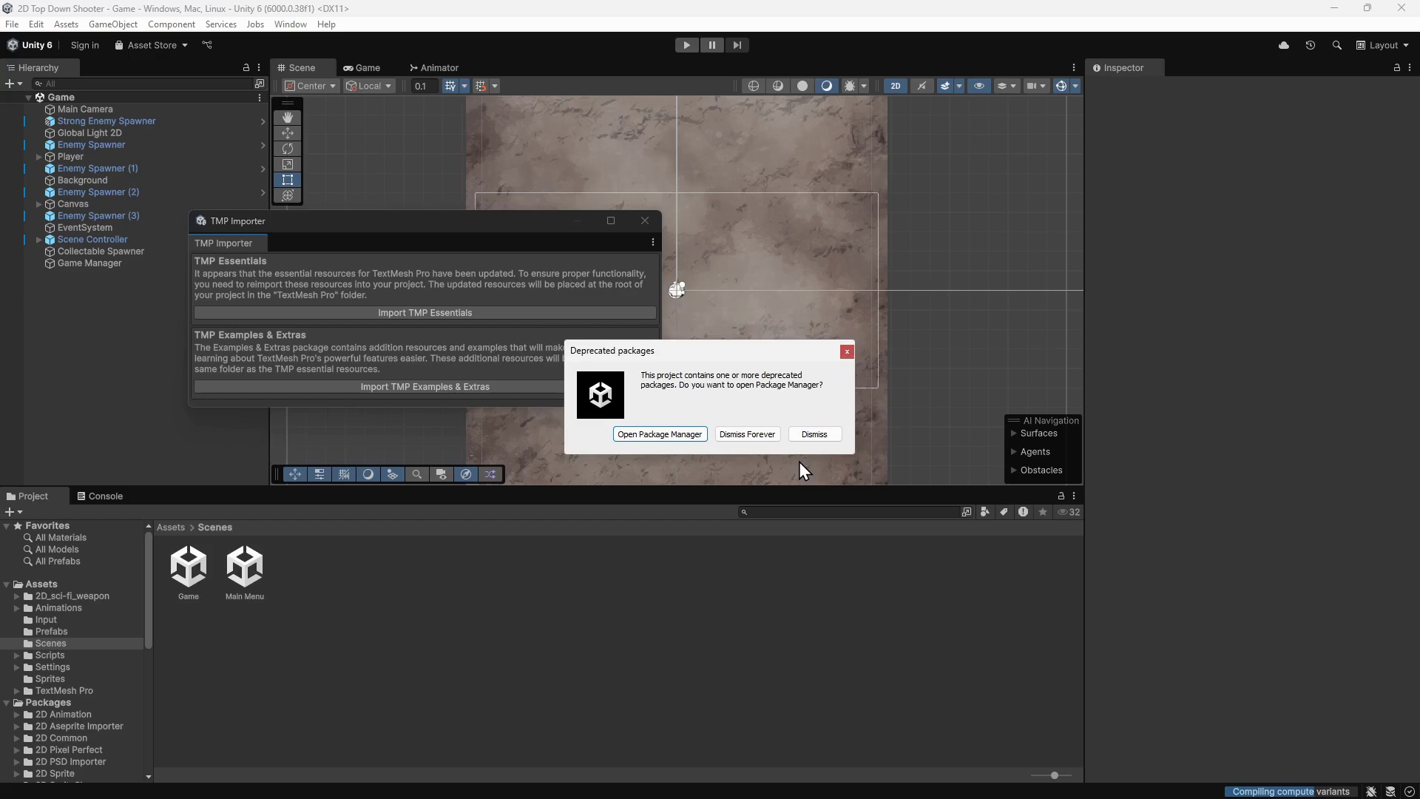
# Remove the deprecated Visual Studio Code Editor package through Package Manager
pyautogui.click(660, 435)
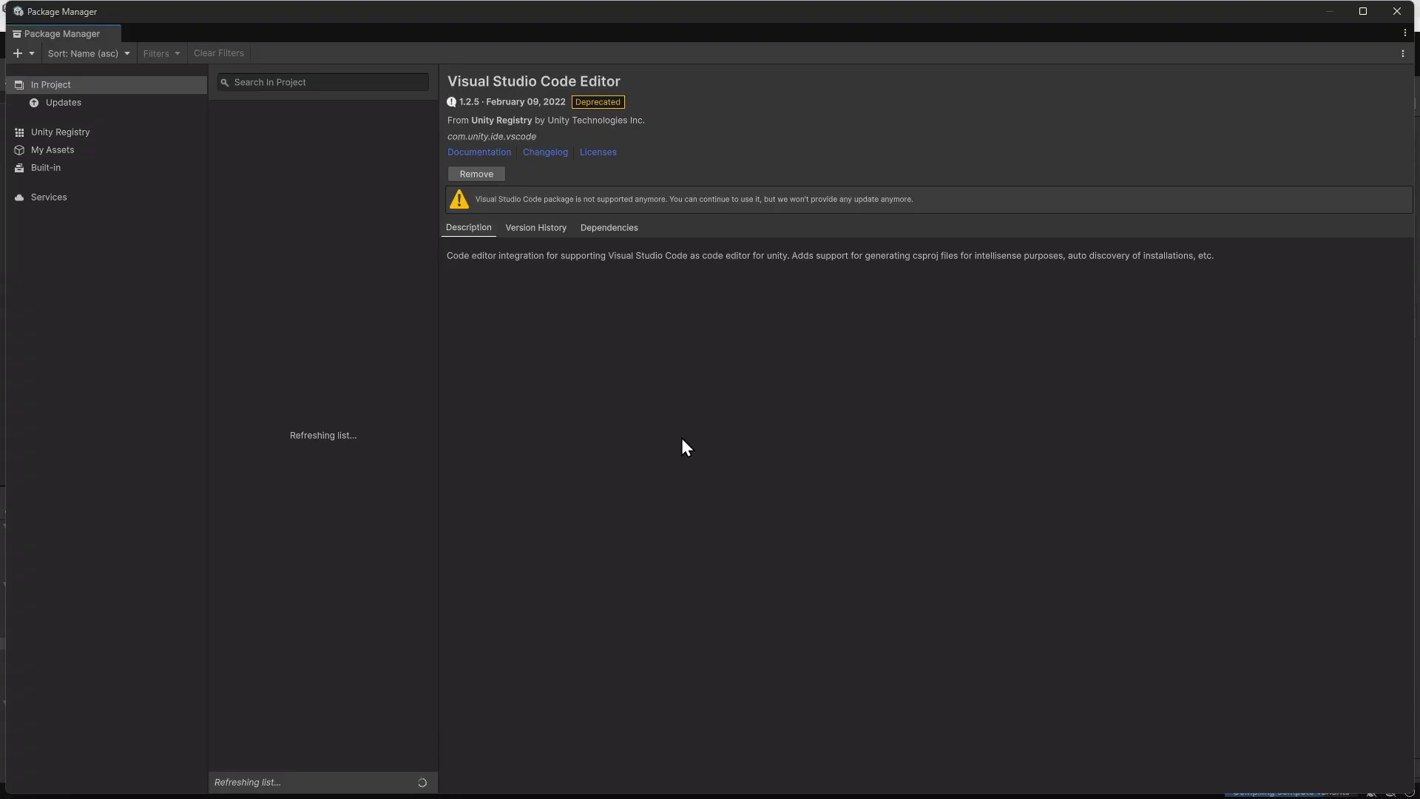
pyautogui.click(491, 176)
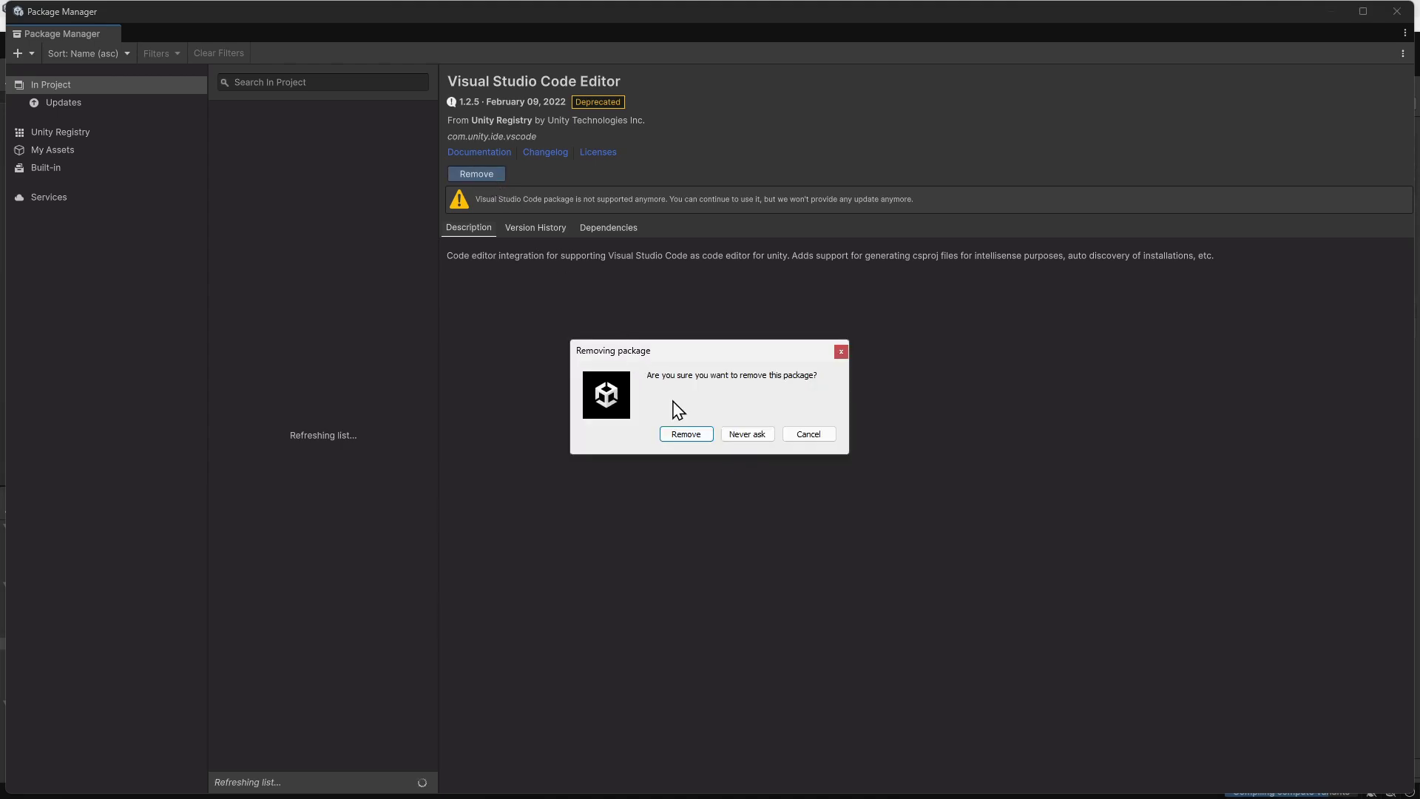
pyautogui.click(685, 433)
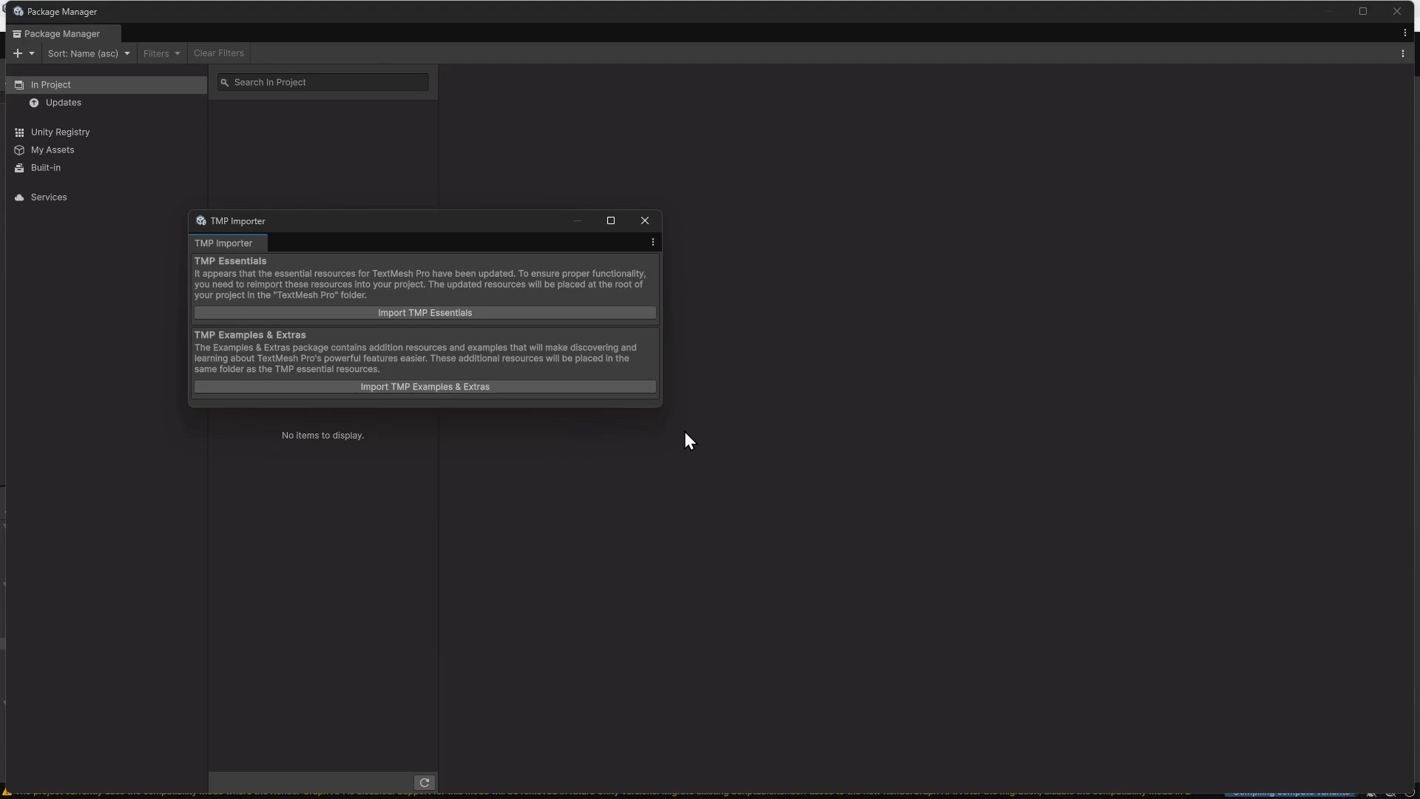
# Close Package Manager, import TMP Essentials, and close the TMP Importer window
pyautogui.click(1395, 12)
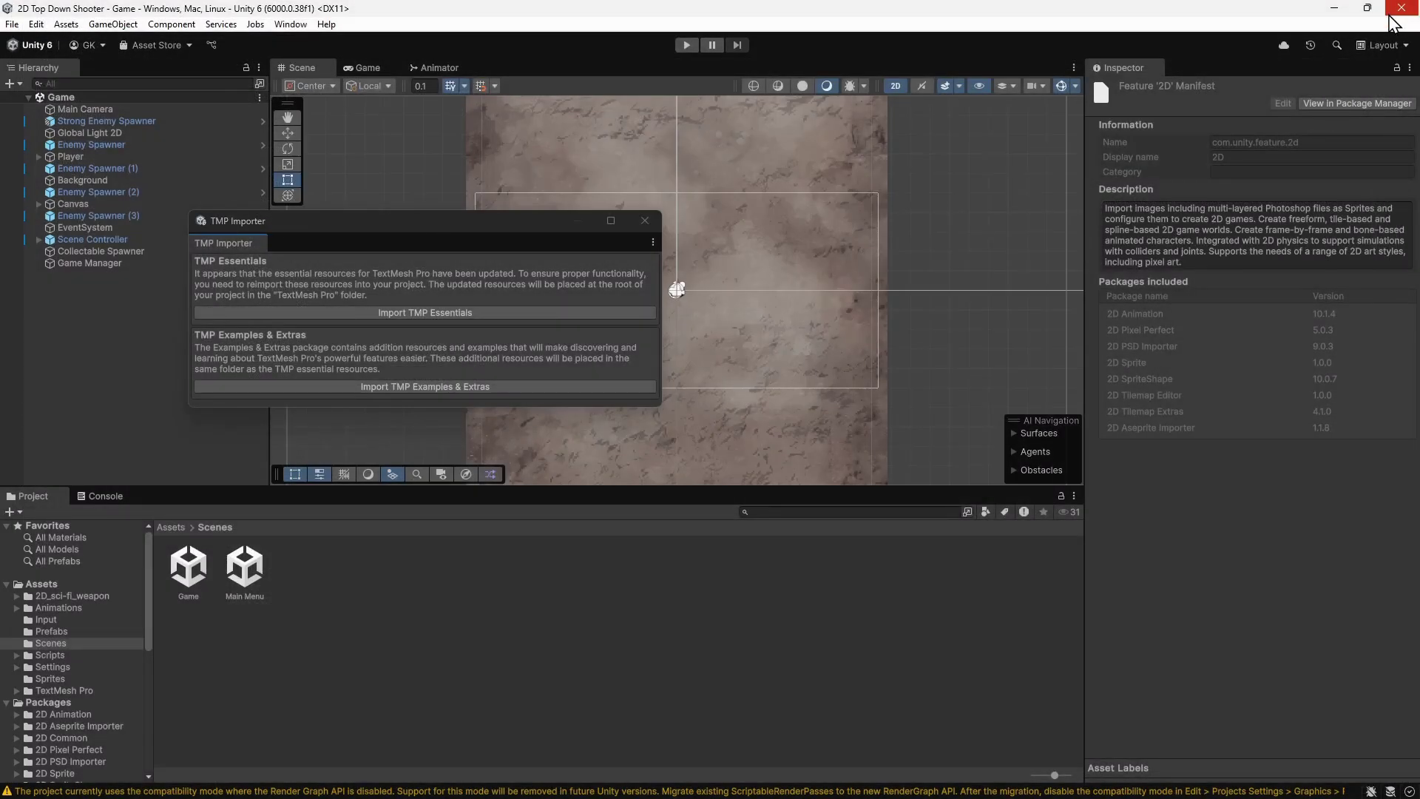
pyautogui.click(546, 317)
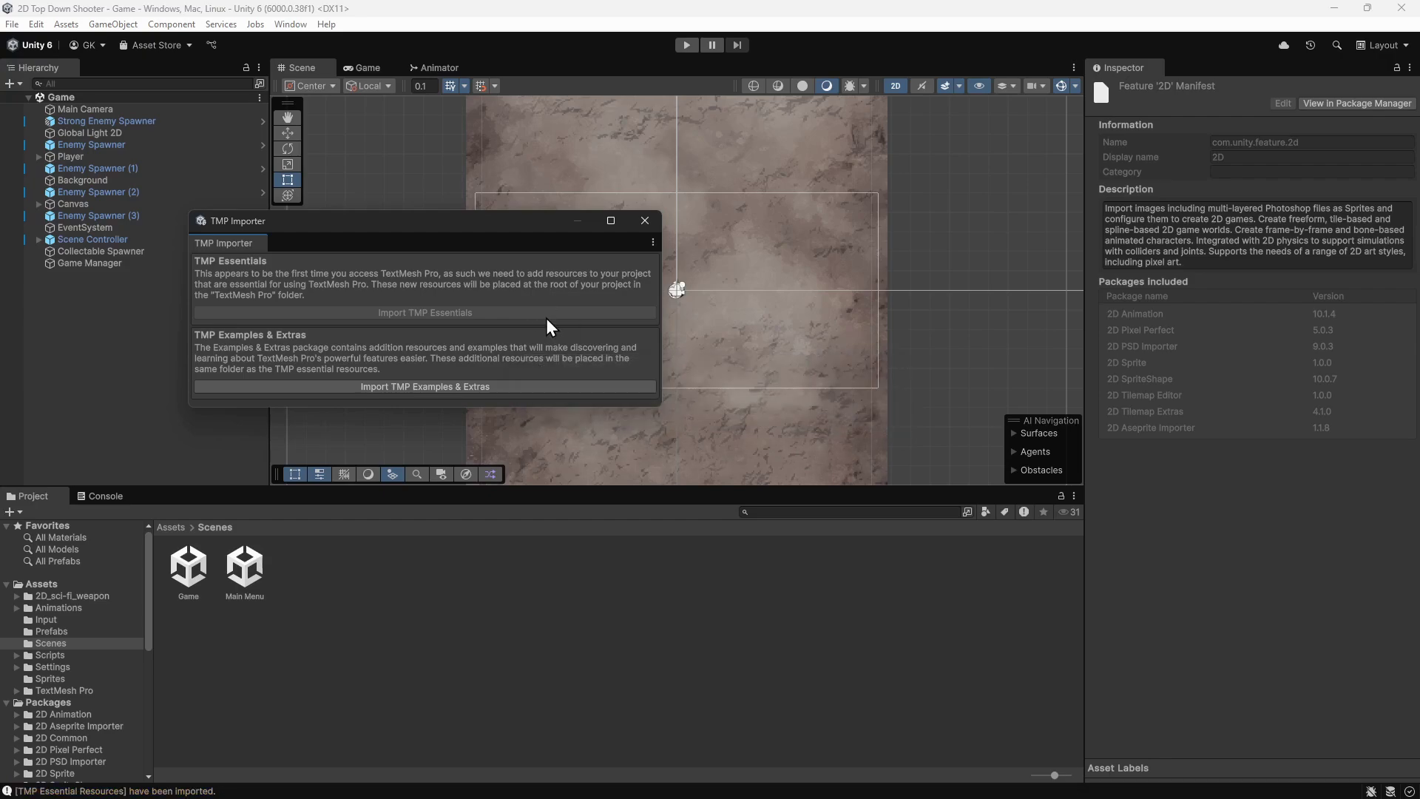
pyautogui.click(642, 222)
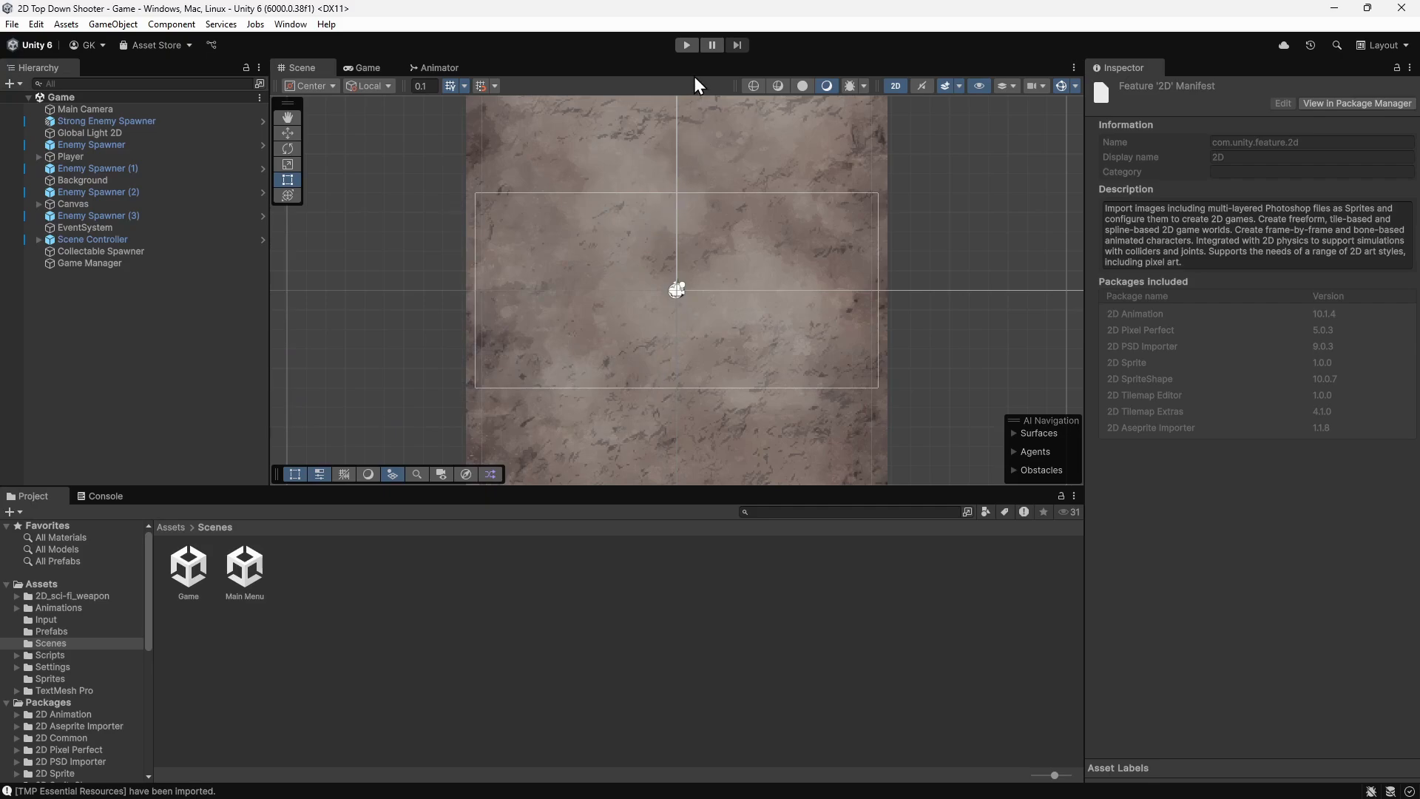
# Enter Play mode and steer the ship with WASD toward enemies and a health pickup
pyautogui.click(686, 46)
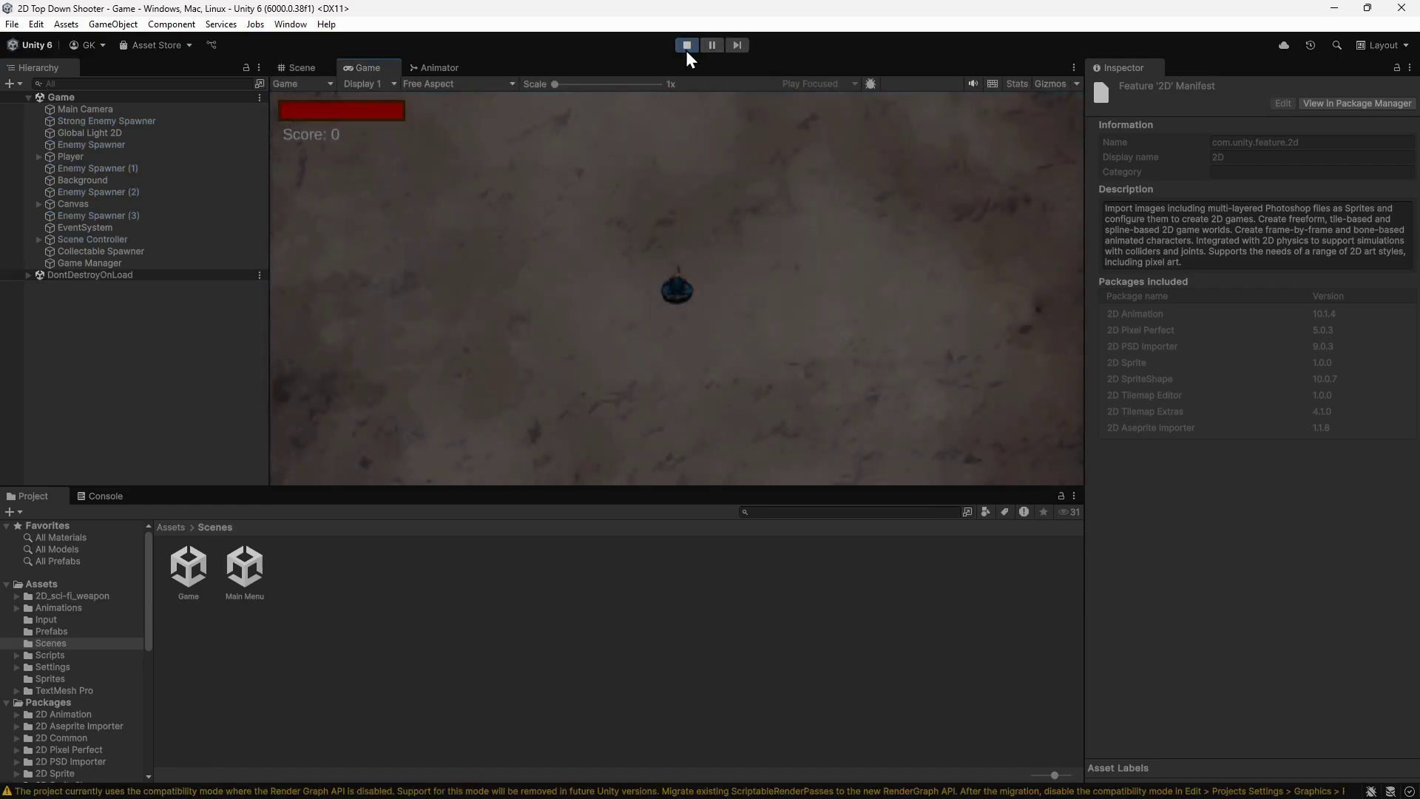
pyautogui.press('a')
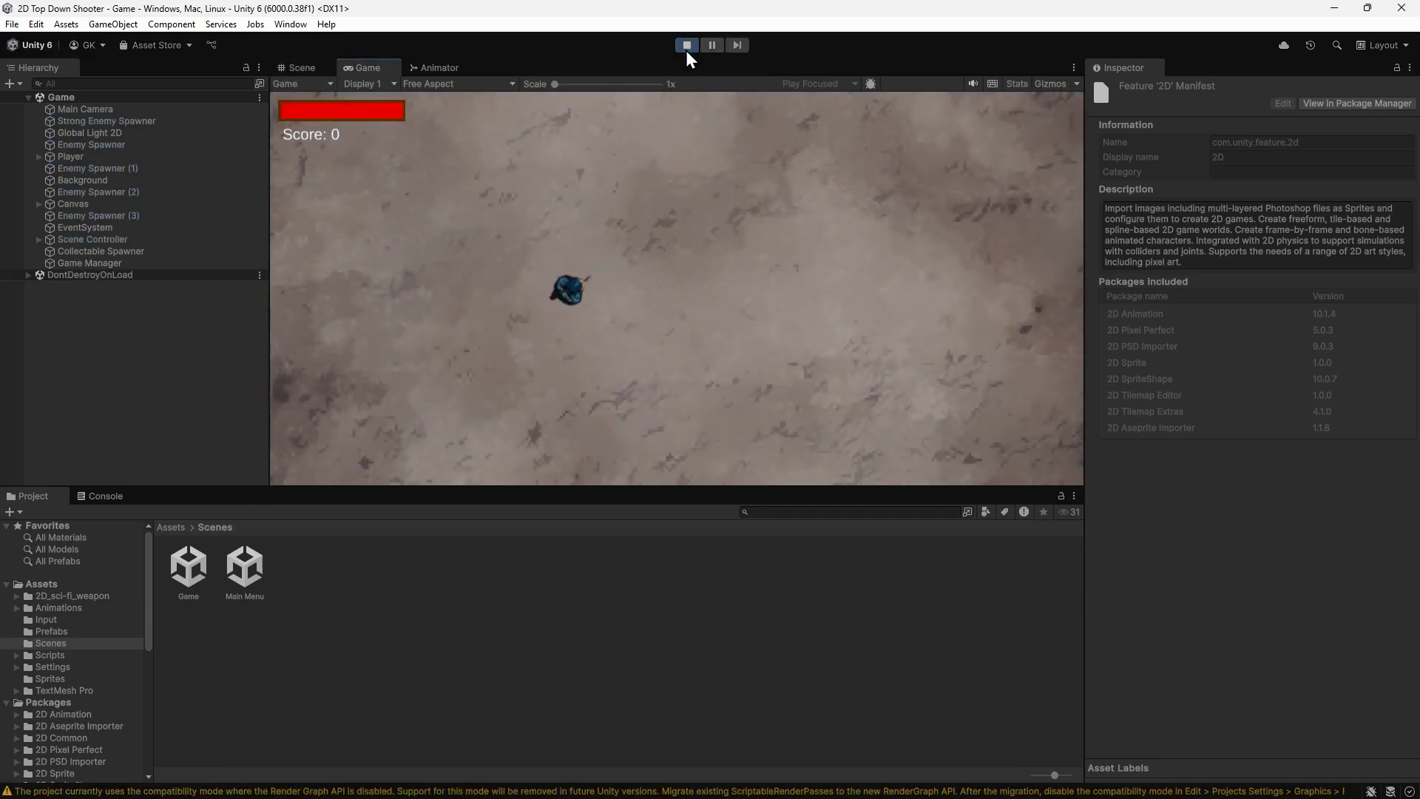
pyautogui.press('d')
pyautogui.press('s')
pyautogui.press('a')
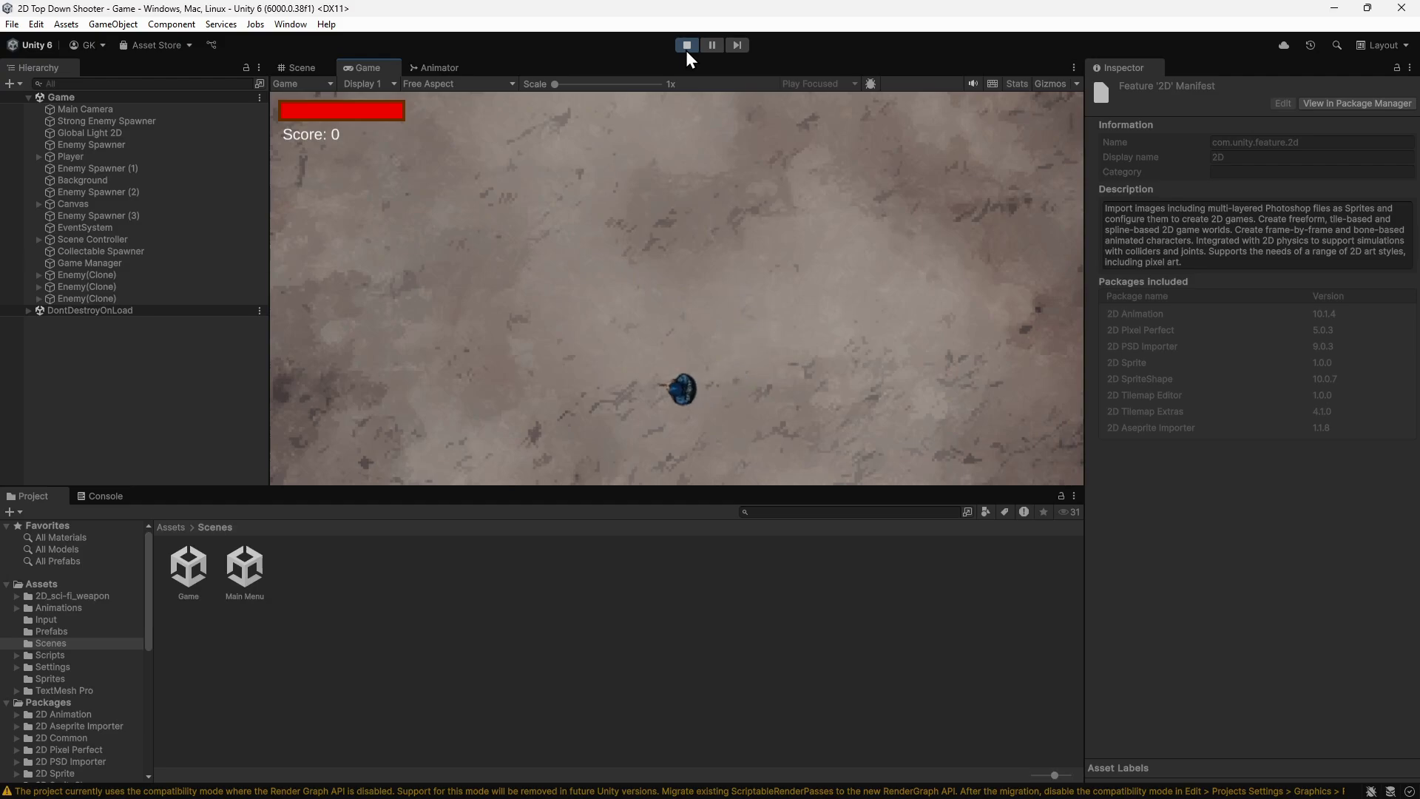
pyautogui.press('a')
pyautogui.press('w')
pyautogui.press('d')
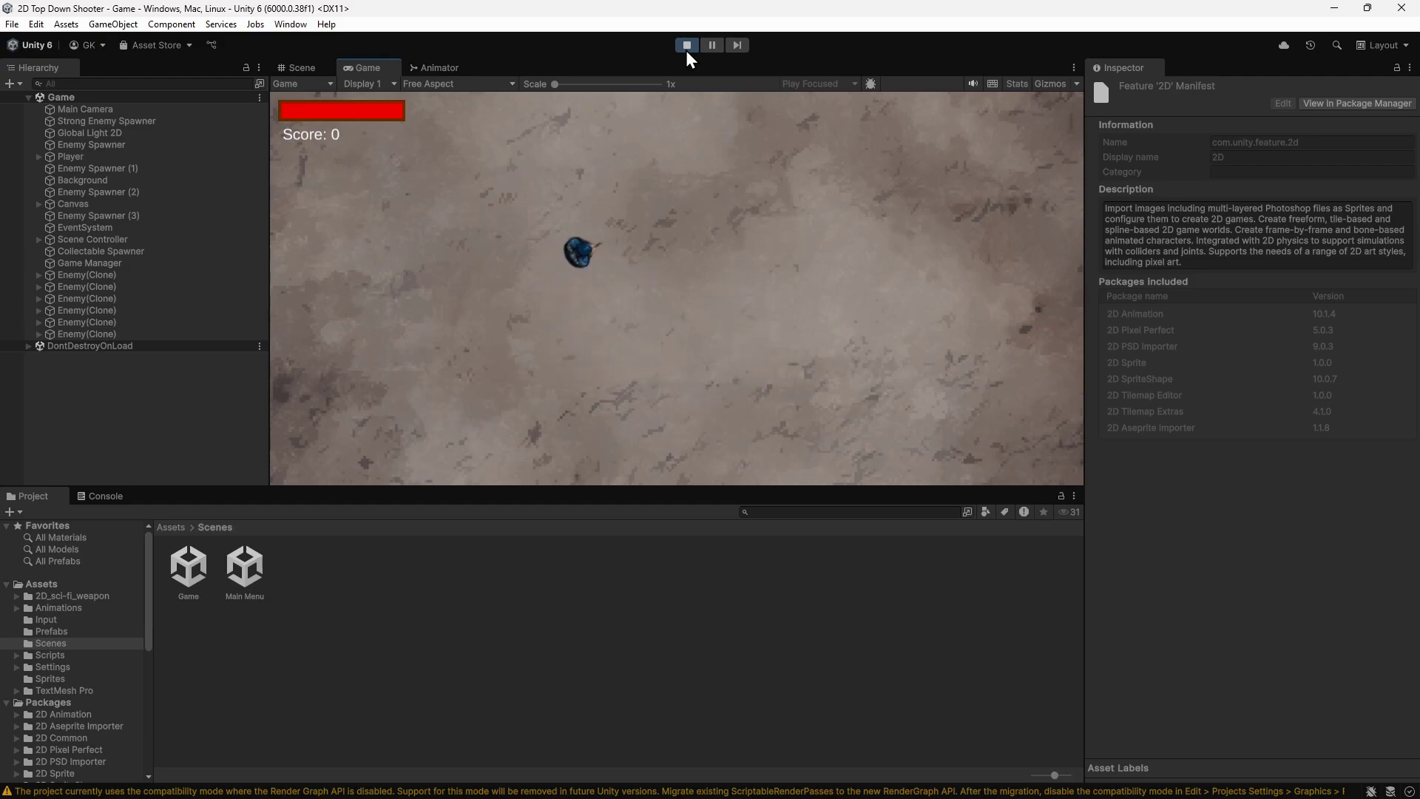
pyautogui.press('s')
pyautogui.press('a')
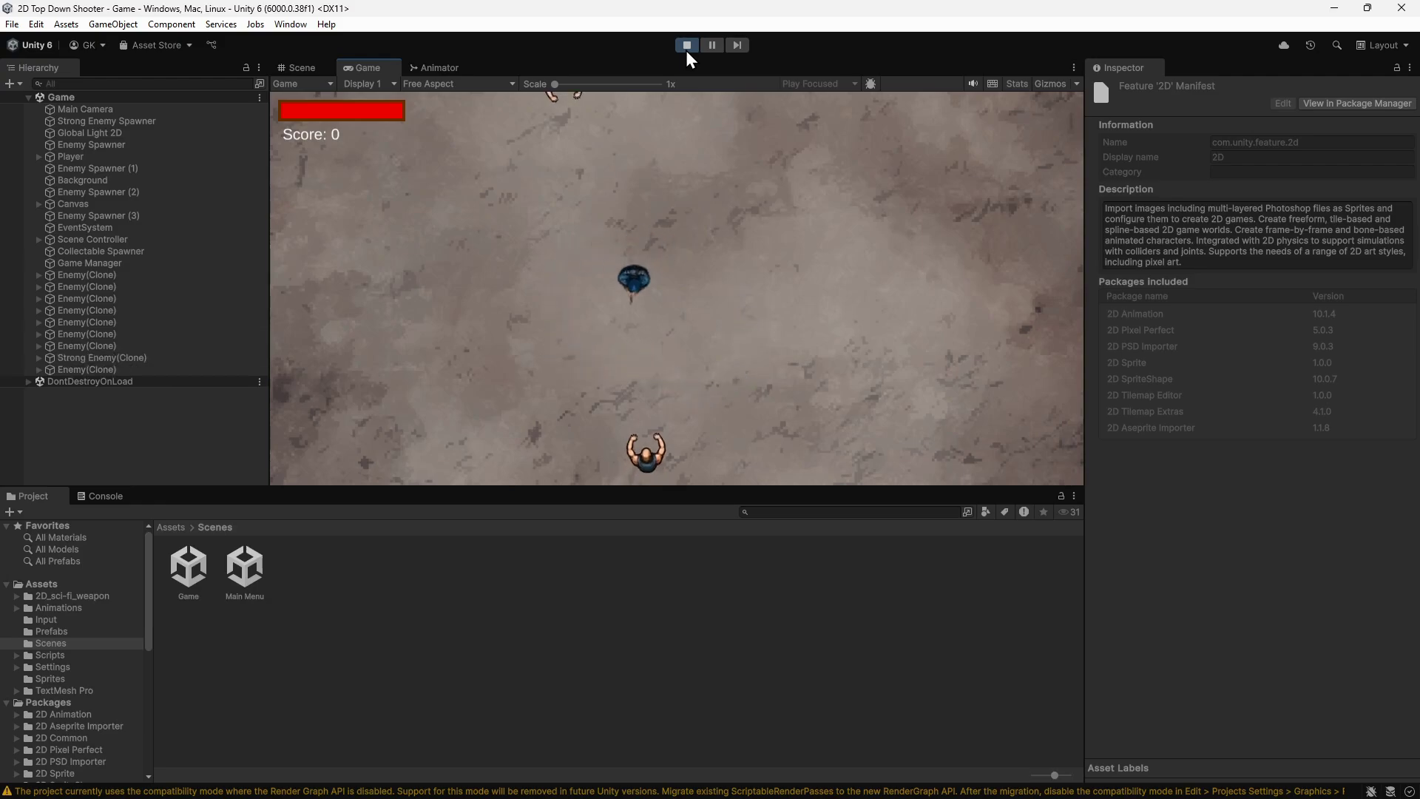
pyautogui.press('s')
pyautogui.press('w')
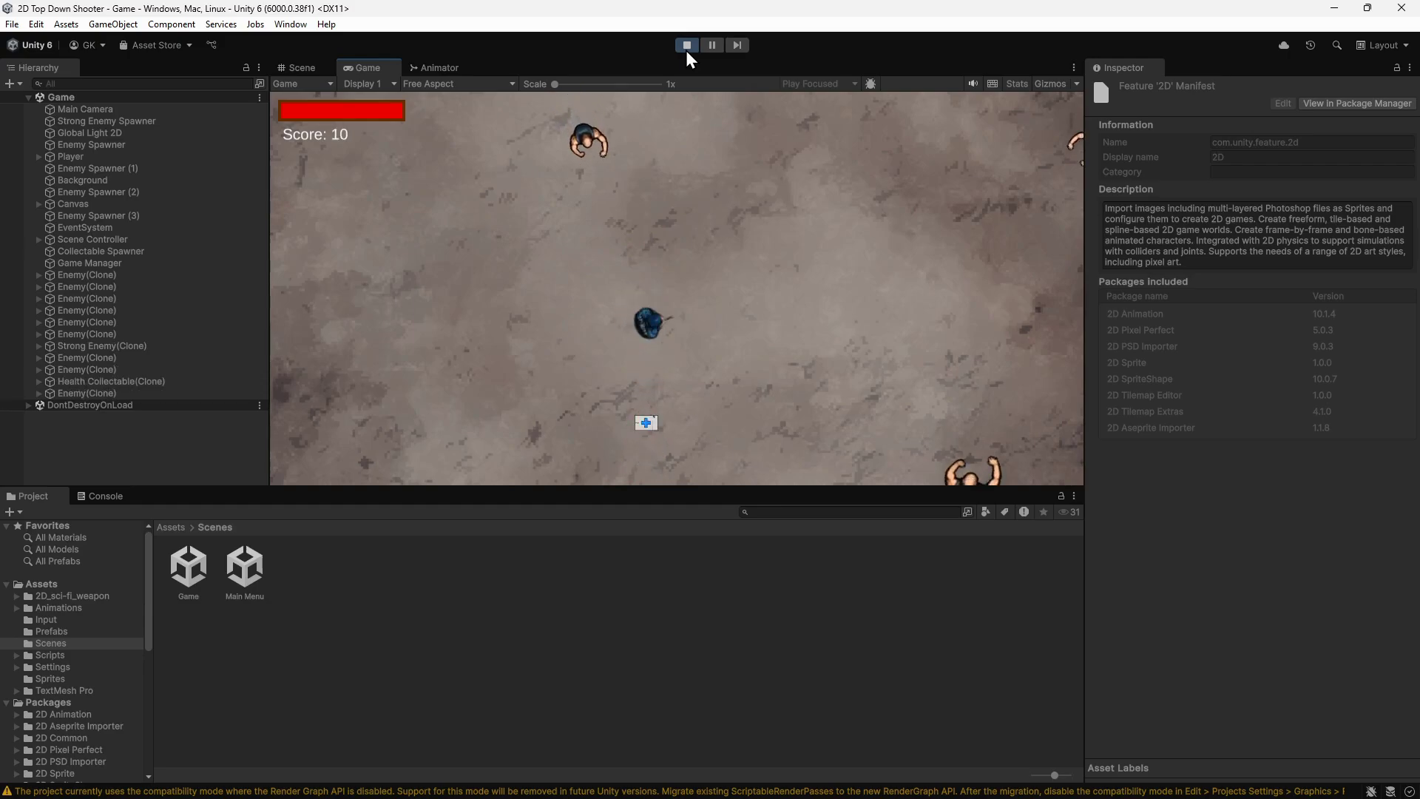
pyautogui.press('s')
pyautogui.press('a')
pyautogui.press('w')
# Keep maneuvering and fire at enemies with Space until the score reaches 30
pyautogui.press('space')
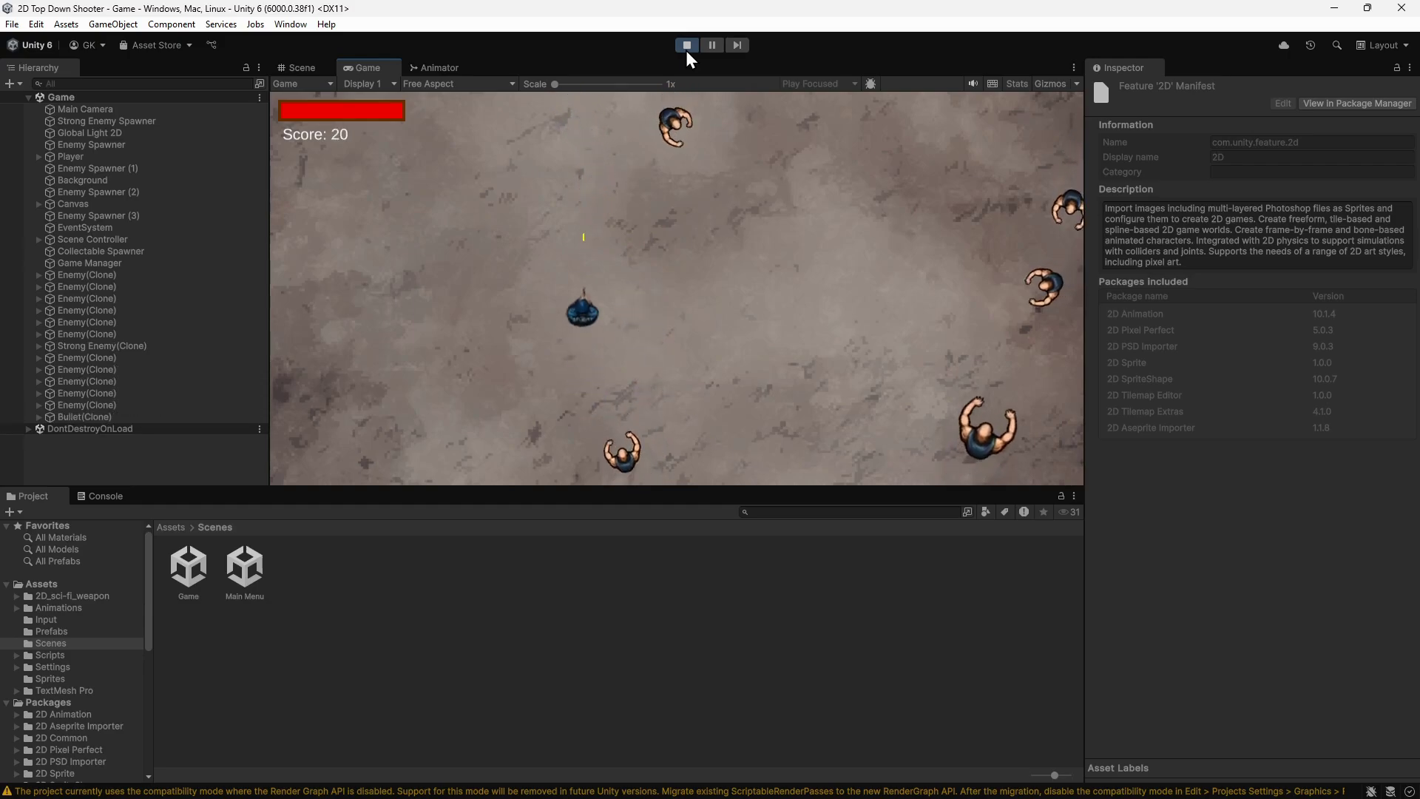
pyautogui.press('w')
pyautogui.press('d')
pyautogui.press('s')
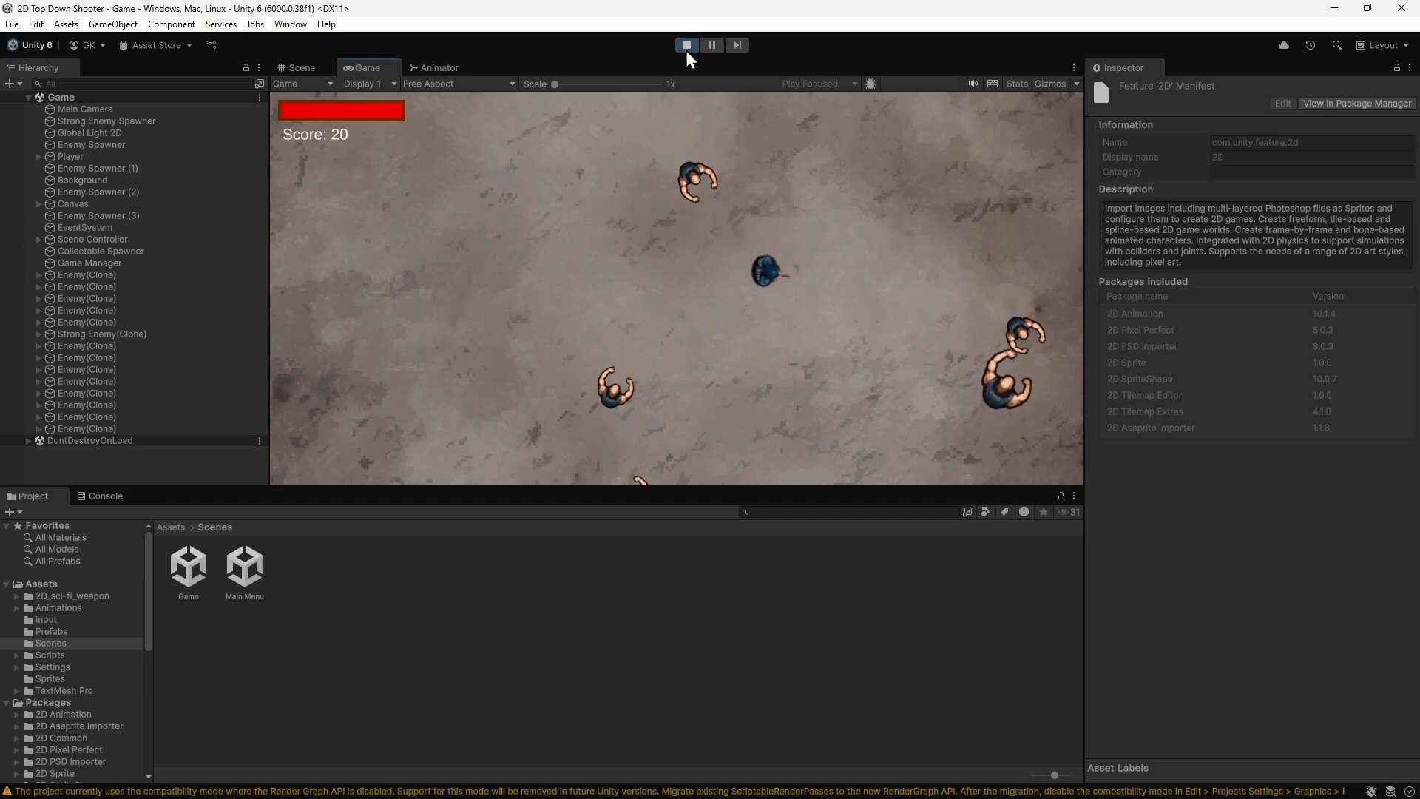
pyautogui.press('d')
pyautogui.press('w')
pyautogui.press('a')
pyautogui.press('space')
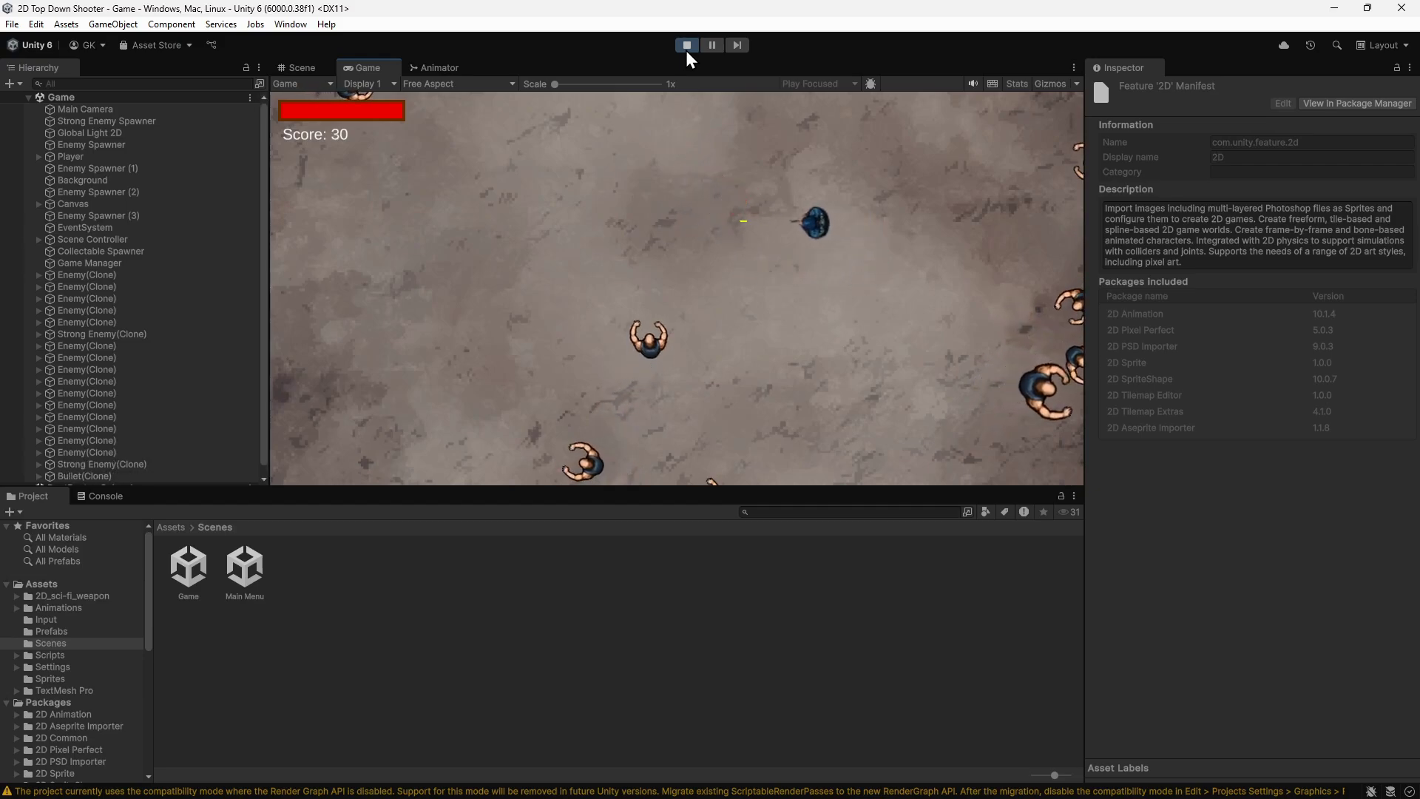
pyautogui.press('a')
pyautogui.press('s')
pyautogui.press('a')
pyautogui.press('space')
pyautogui.press('space')
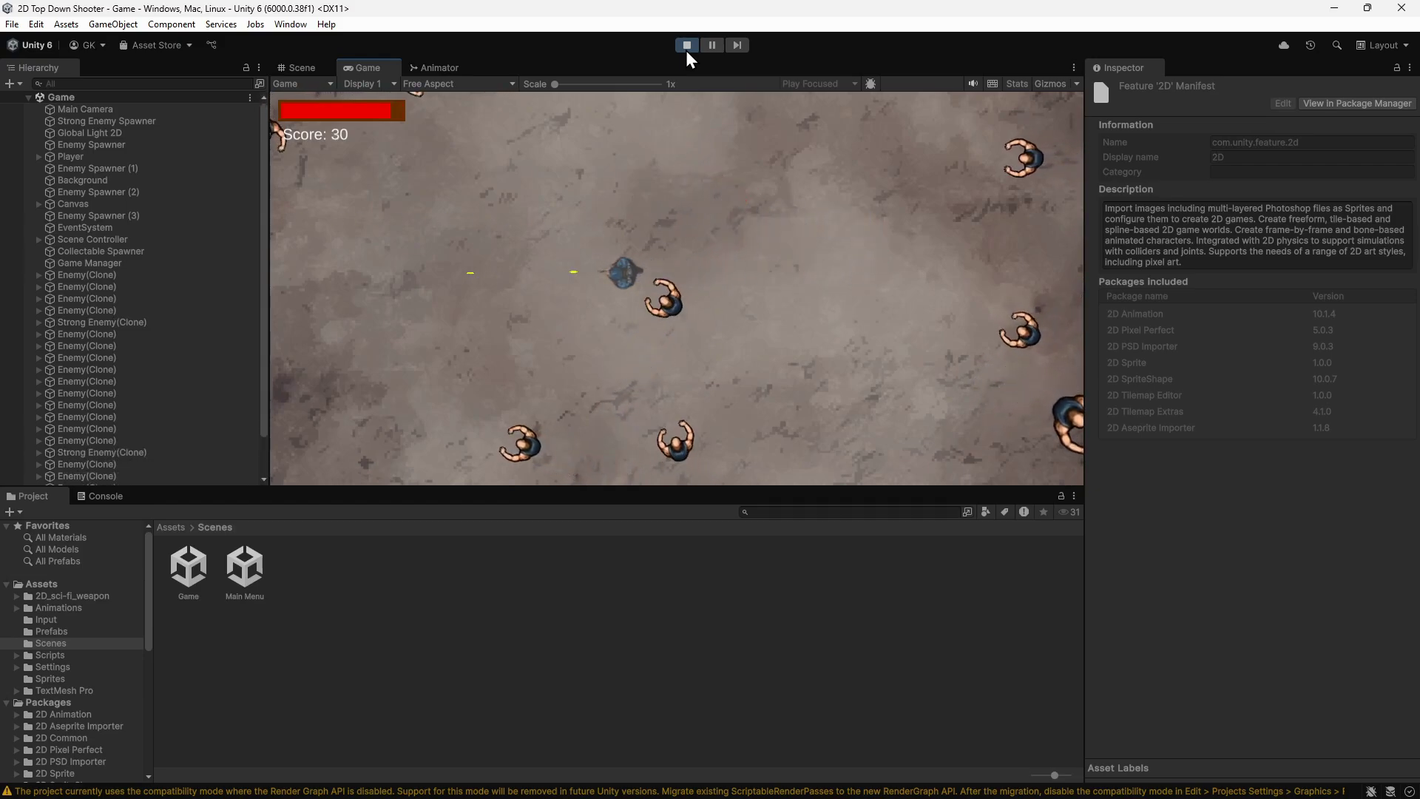
pyautogui.press('a')
pyautogui.press('s')
pyautogui.press('a')
pyautogui.press('w')
pyautogui.press('space')
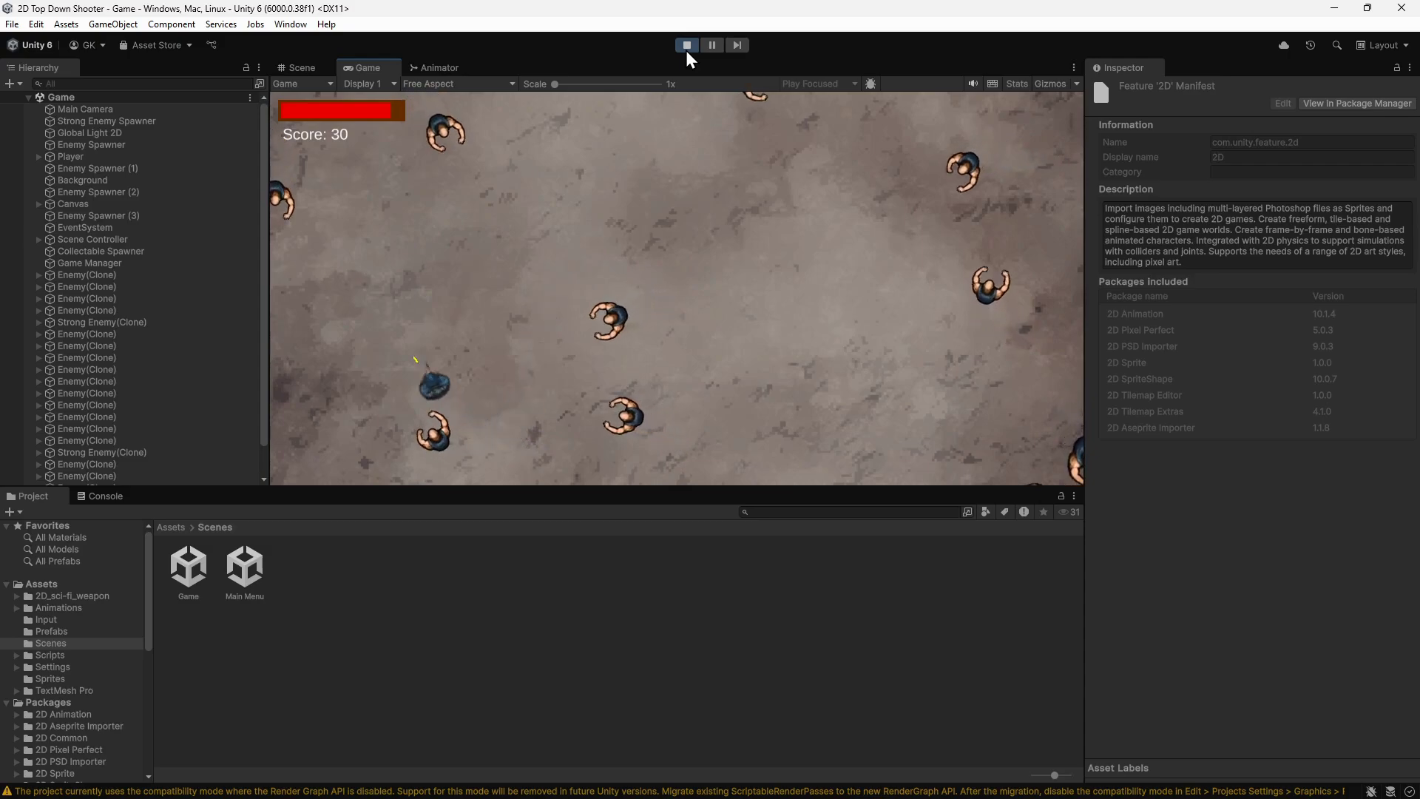